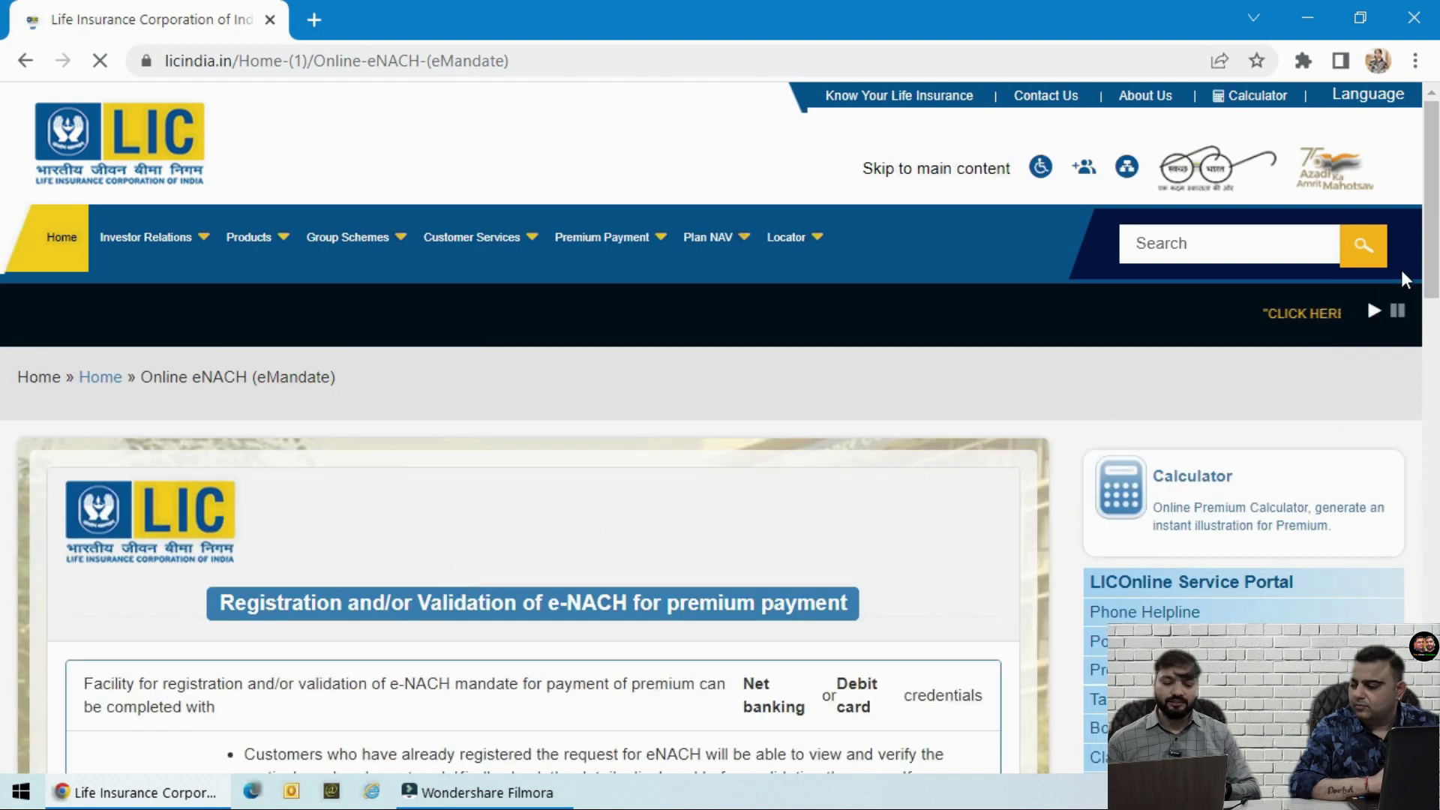
# Step: Scroll down to the Declaration section and proceed to the e-NACH mandate form in a new tab
pyautogui.scroll(-3, 1404, 285)
pyautogui.scroll(-4, 3, 319)
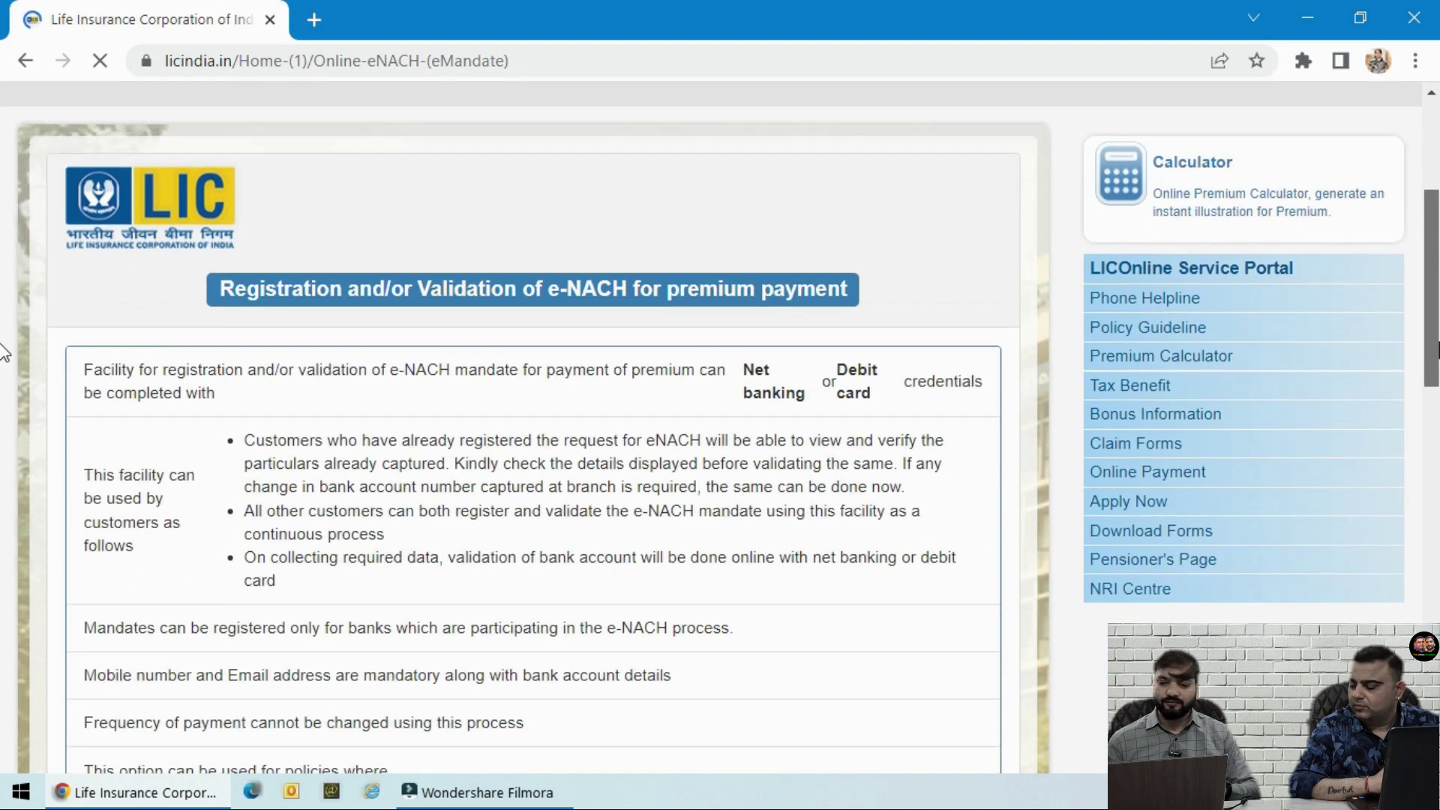
pyautogui.scroll(-1, 2, 442)
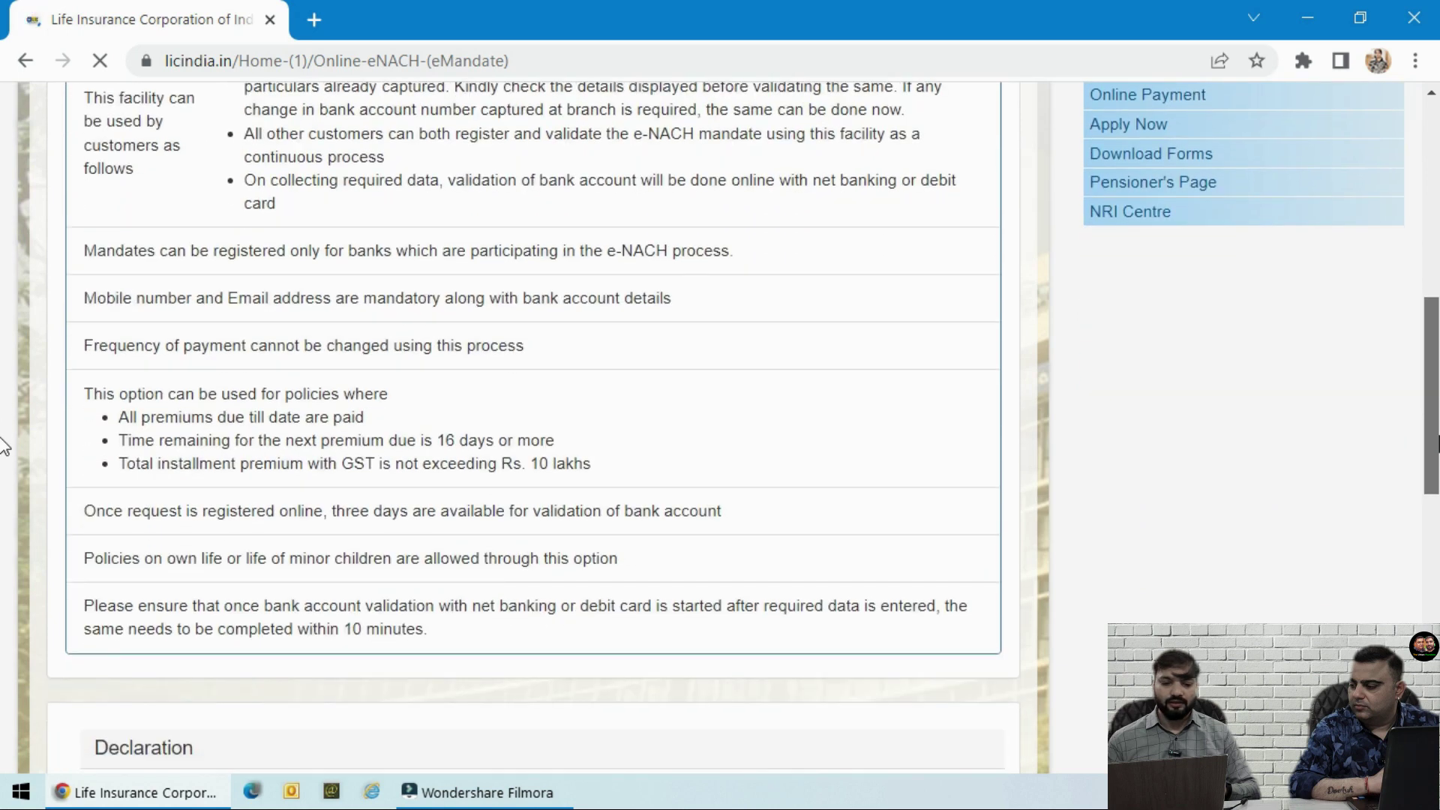
pyautogui.scroll(-2, 2, 465)
pyautogui.scroll(-2, 2, 484)
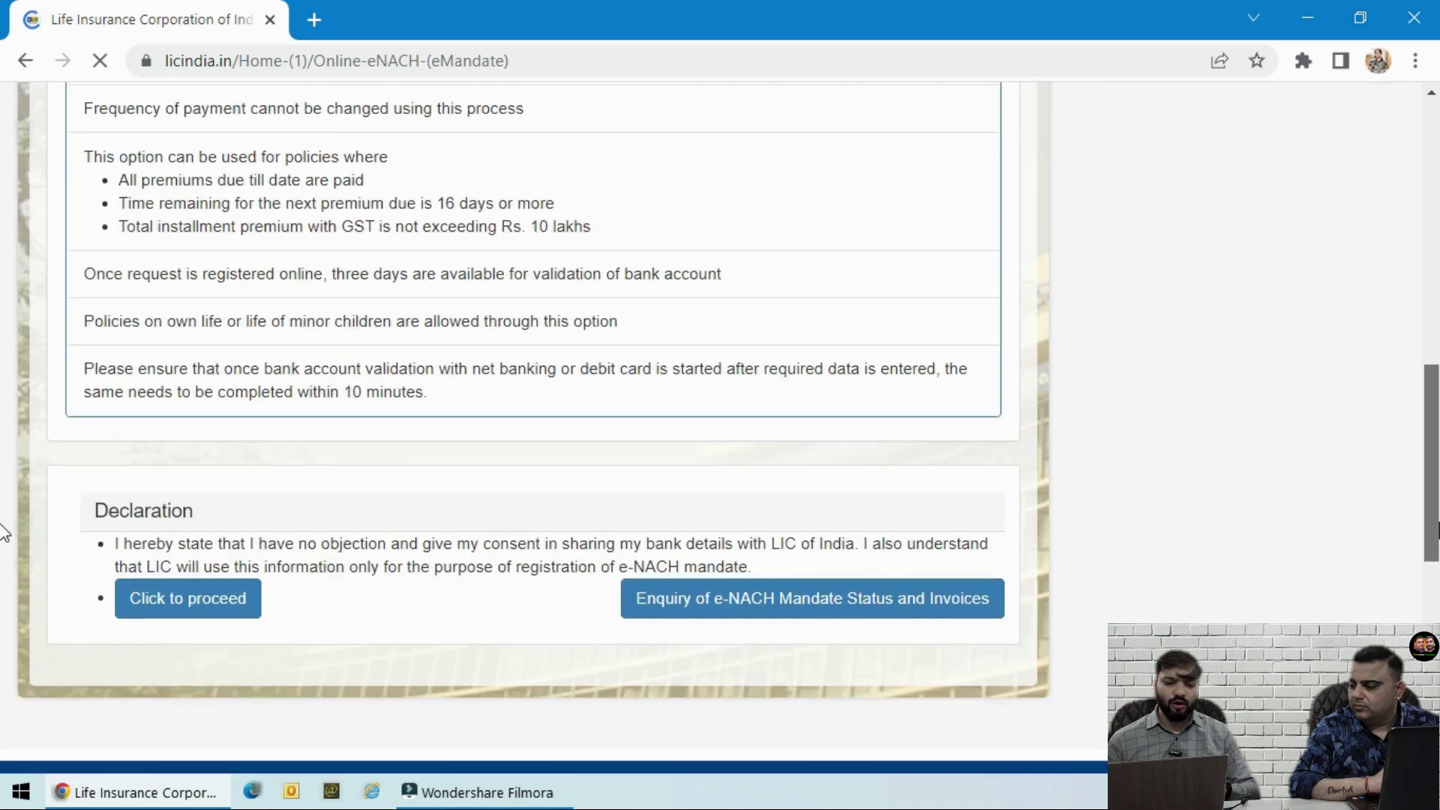
pyautogui.click(220, 528)
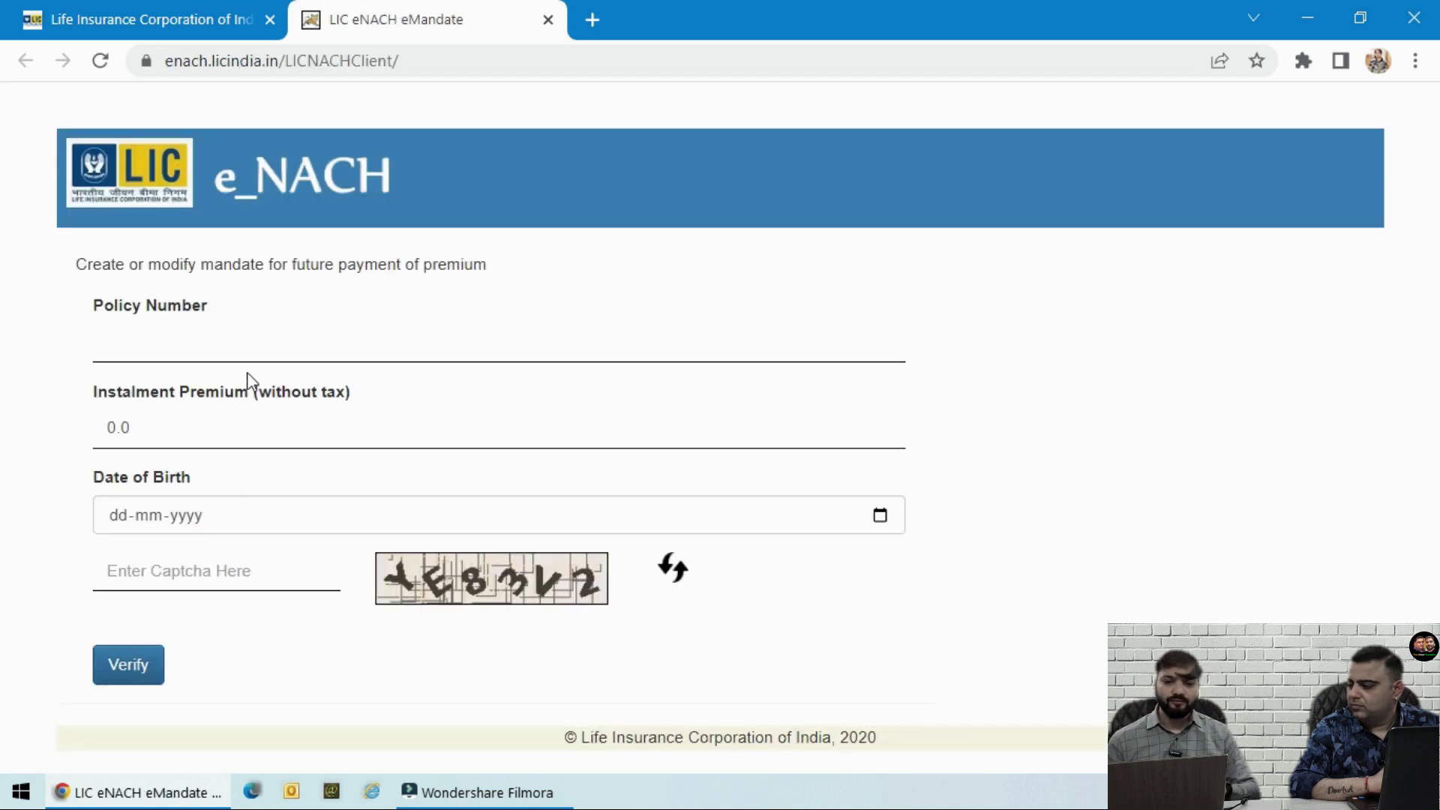
# Step: Enter the policy number, instalment premium 255, date of birth and captcha, then verify
pyautogui.click(252, 353)
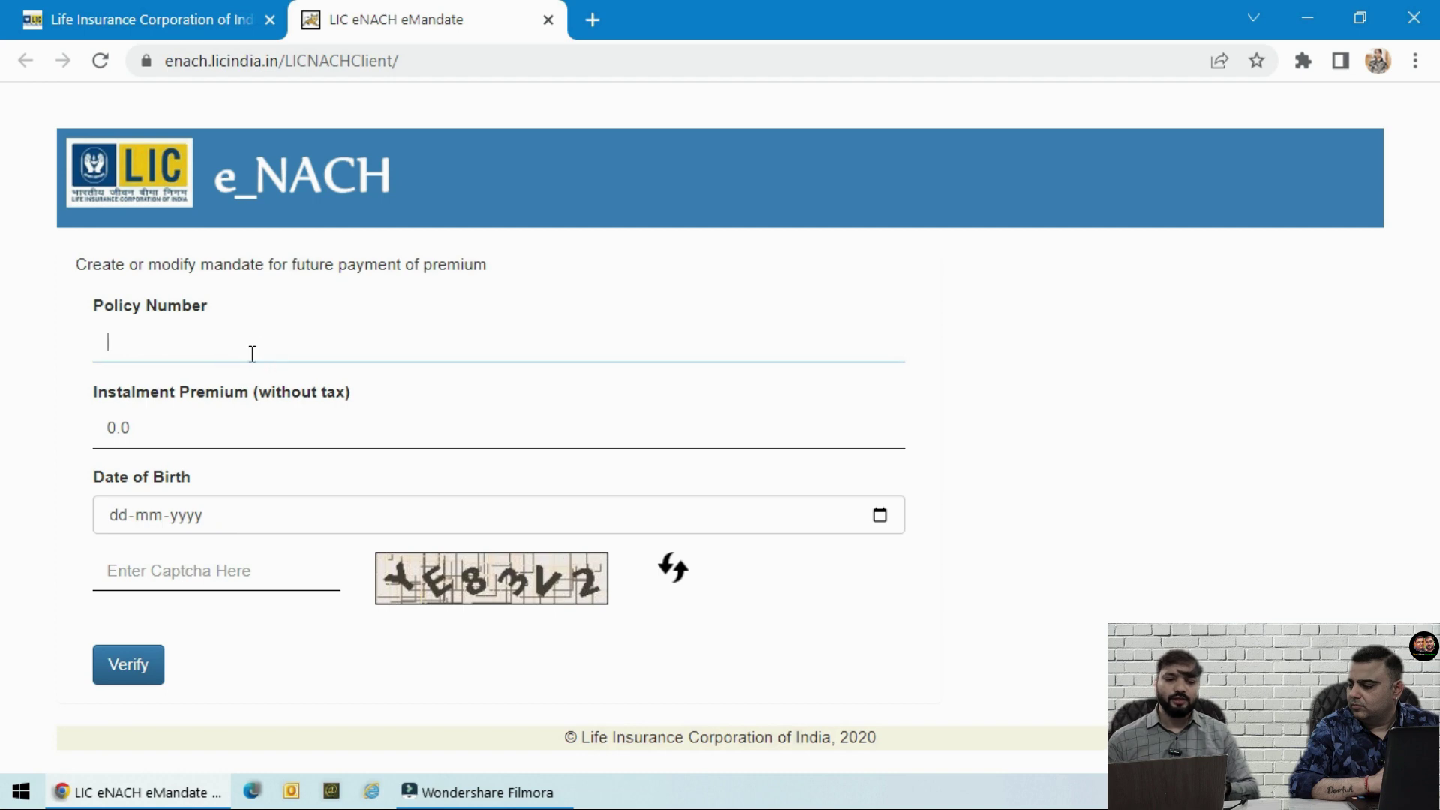
pyautogui.write('33')
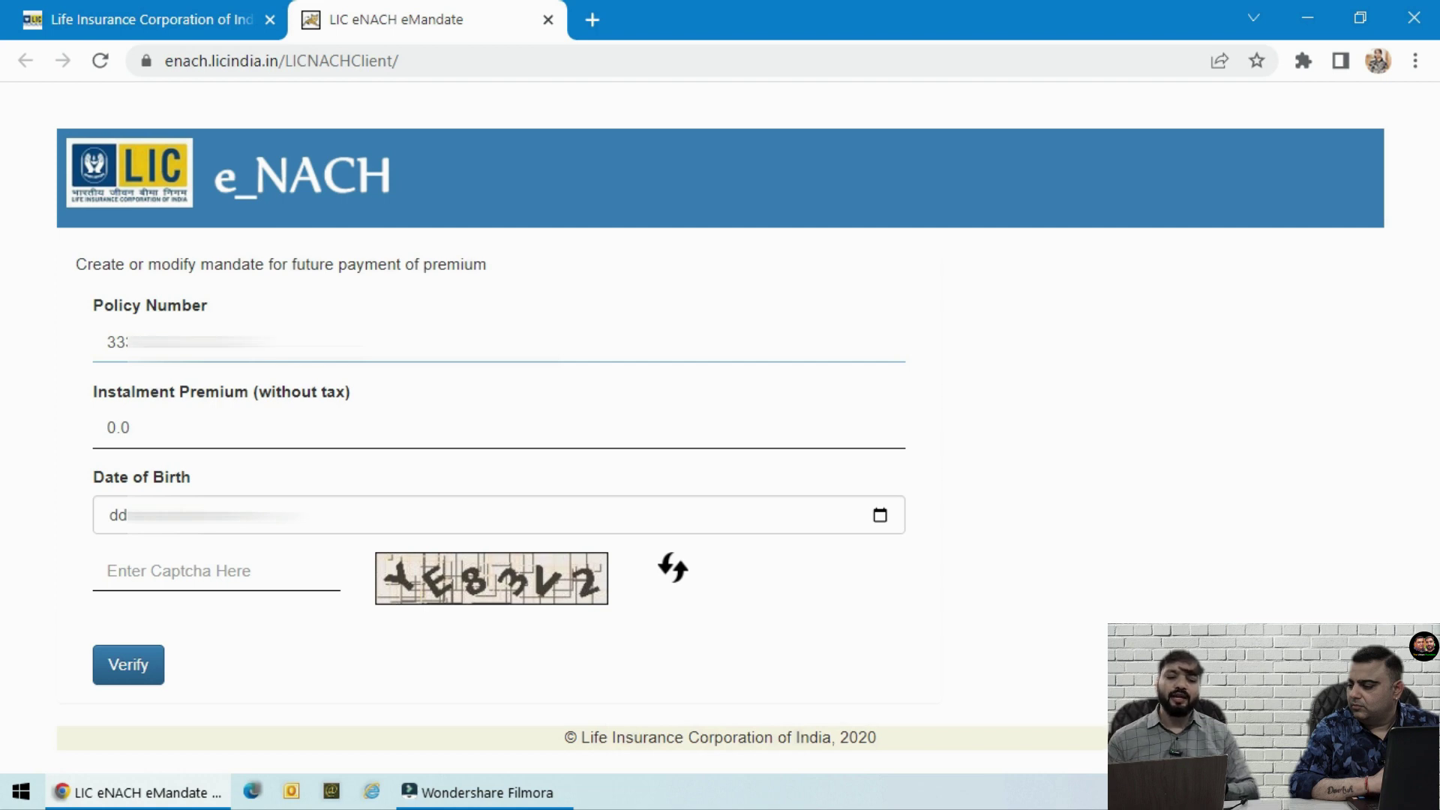
pyautogui.press('Tab')
pyautogui.write('255')
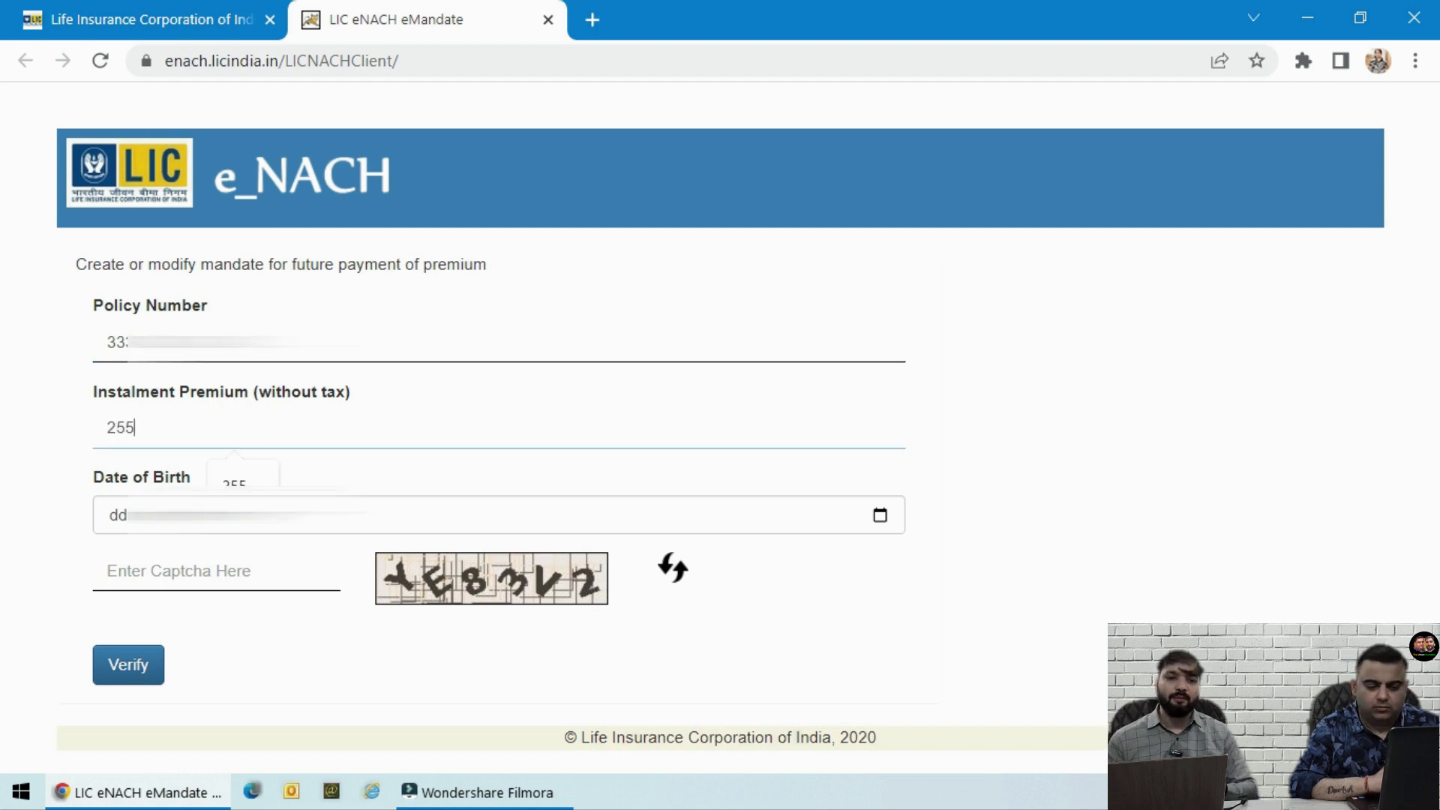
pyautogui.press('Tab')
pyautogui.write('09')
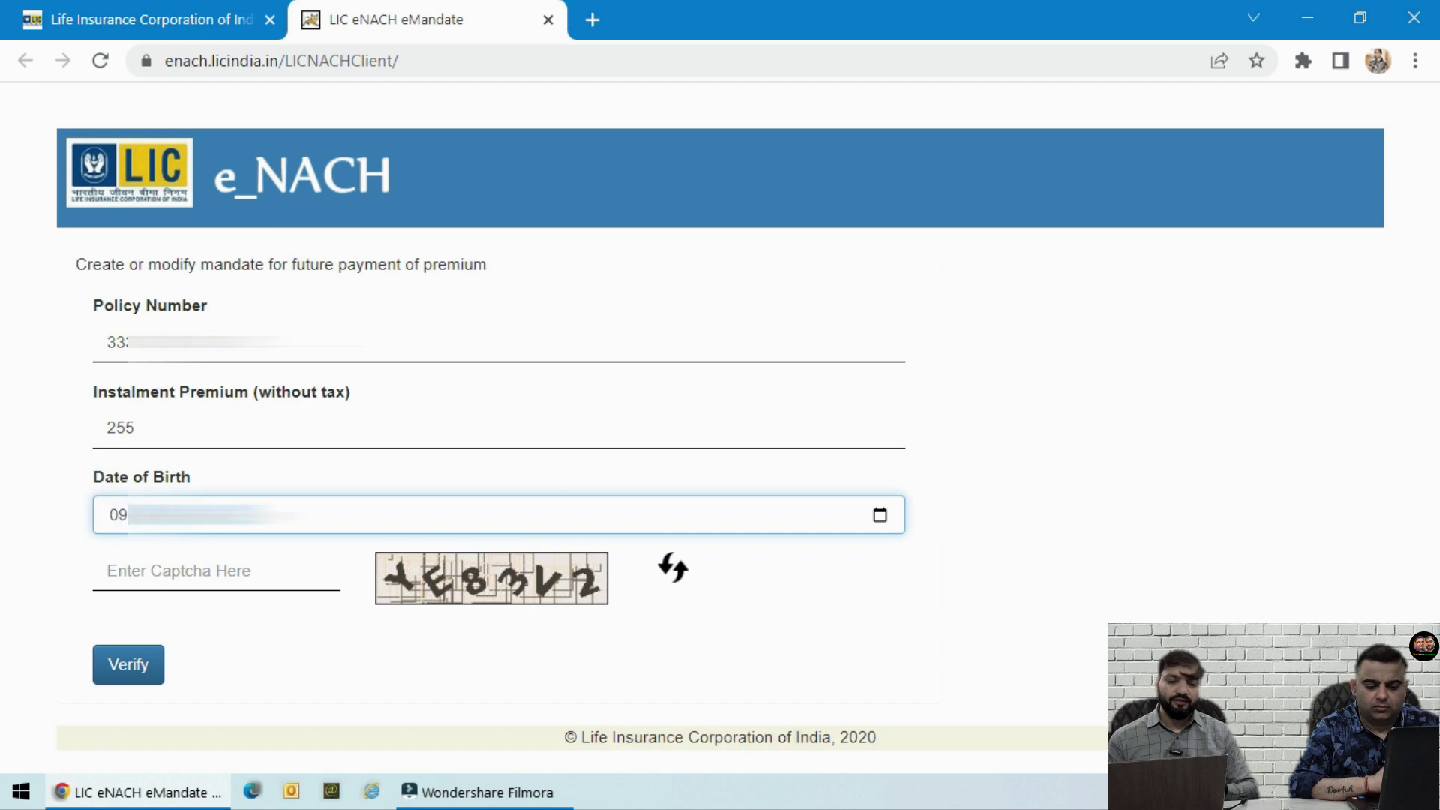
pyautogui.press('Tab')
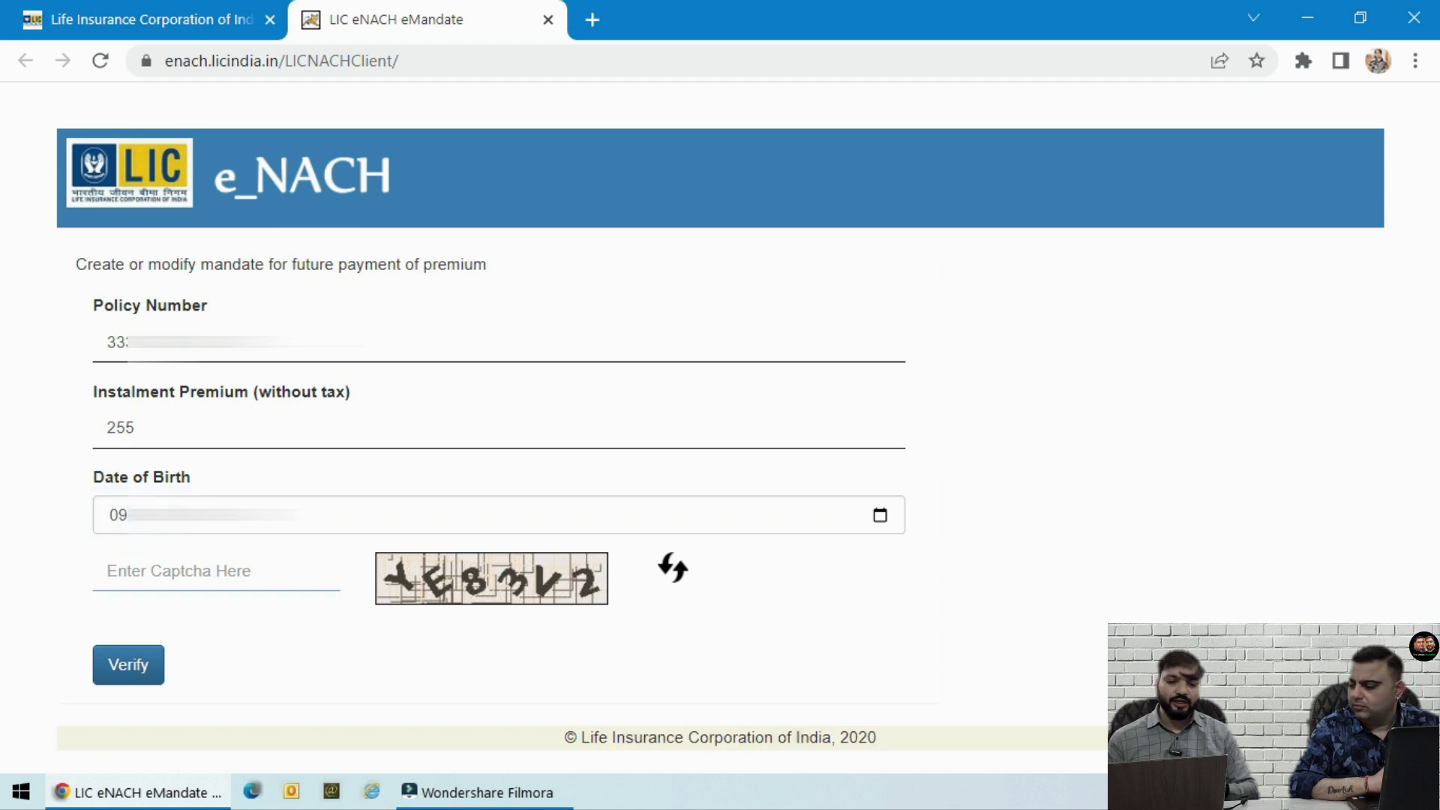
pyautogui.write('YE83V2')
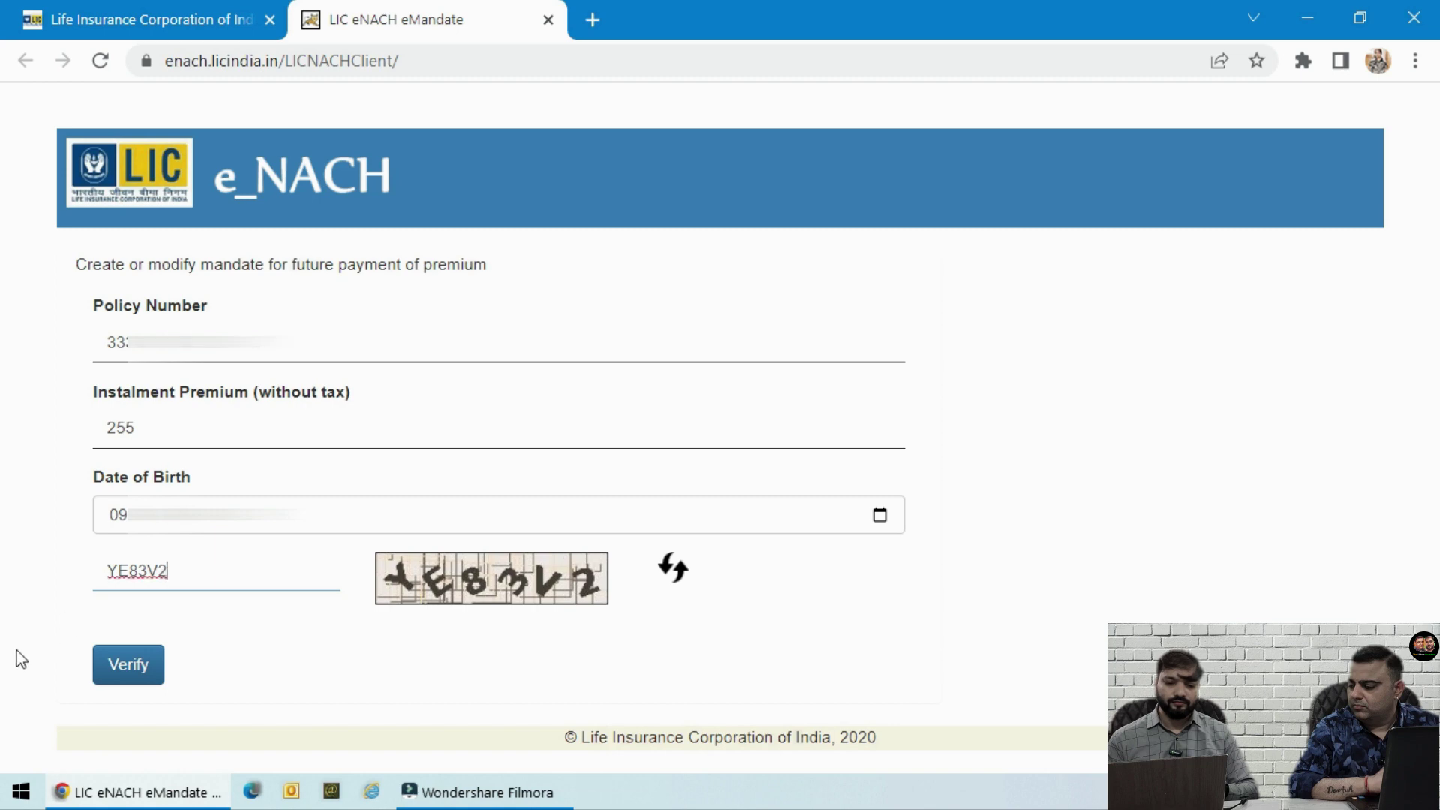
pyautogui.click(119, 667)
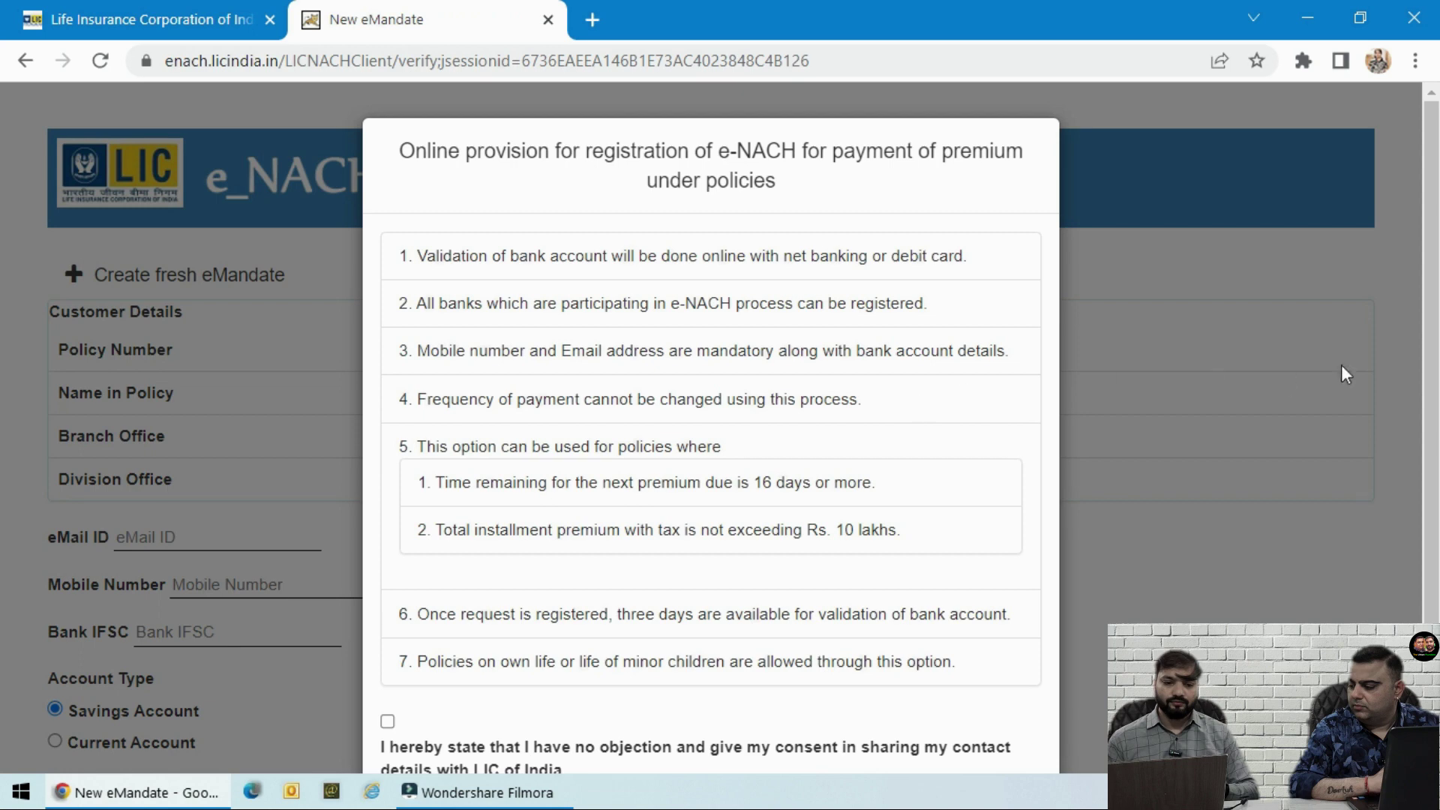
# Step: Consent to sharing contact details with LIC and accept the terms notice
pyautogui.scroll(-2, 1398, 341)
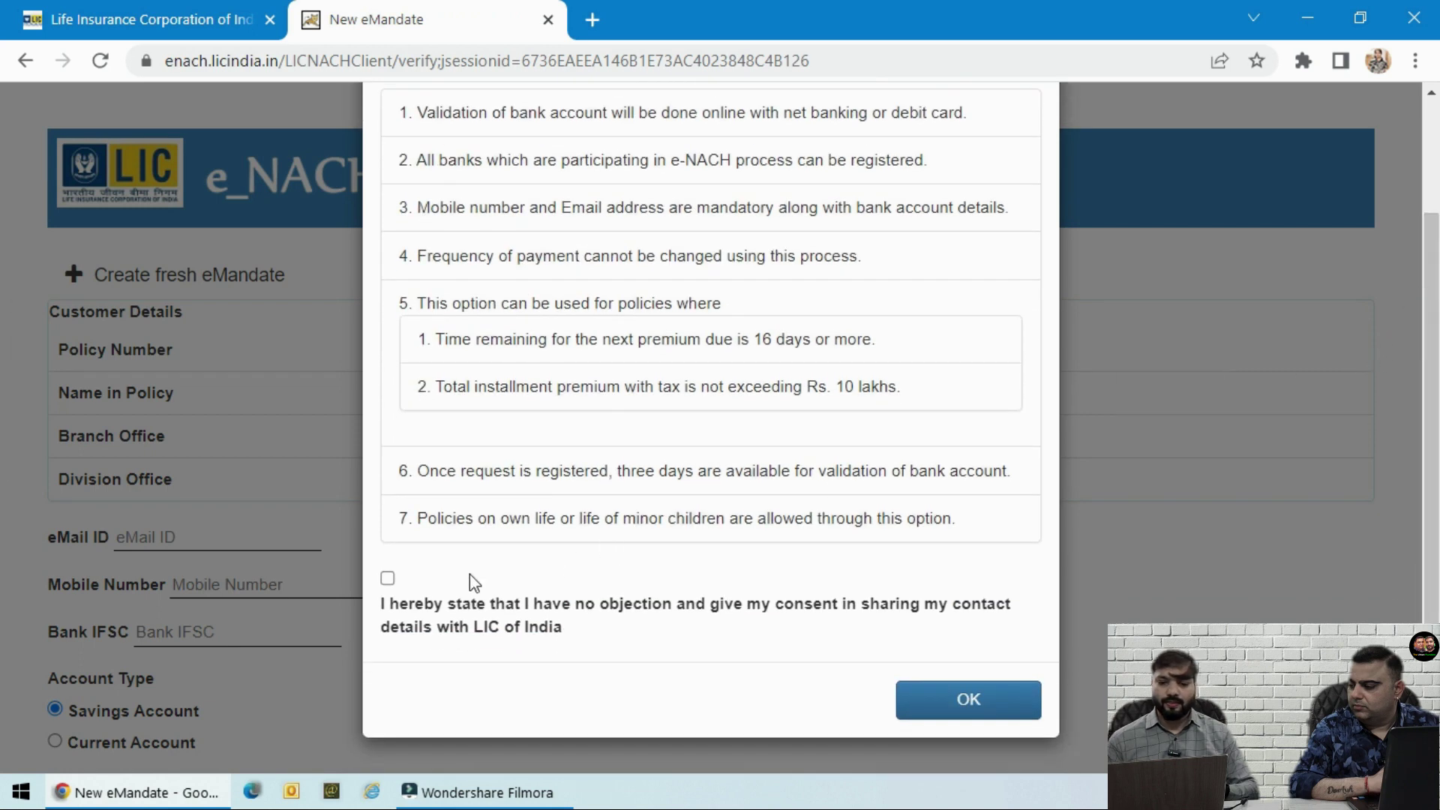
pyautogui.click(387, 578)
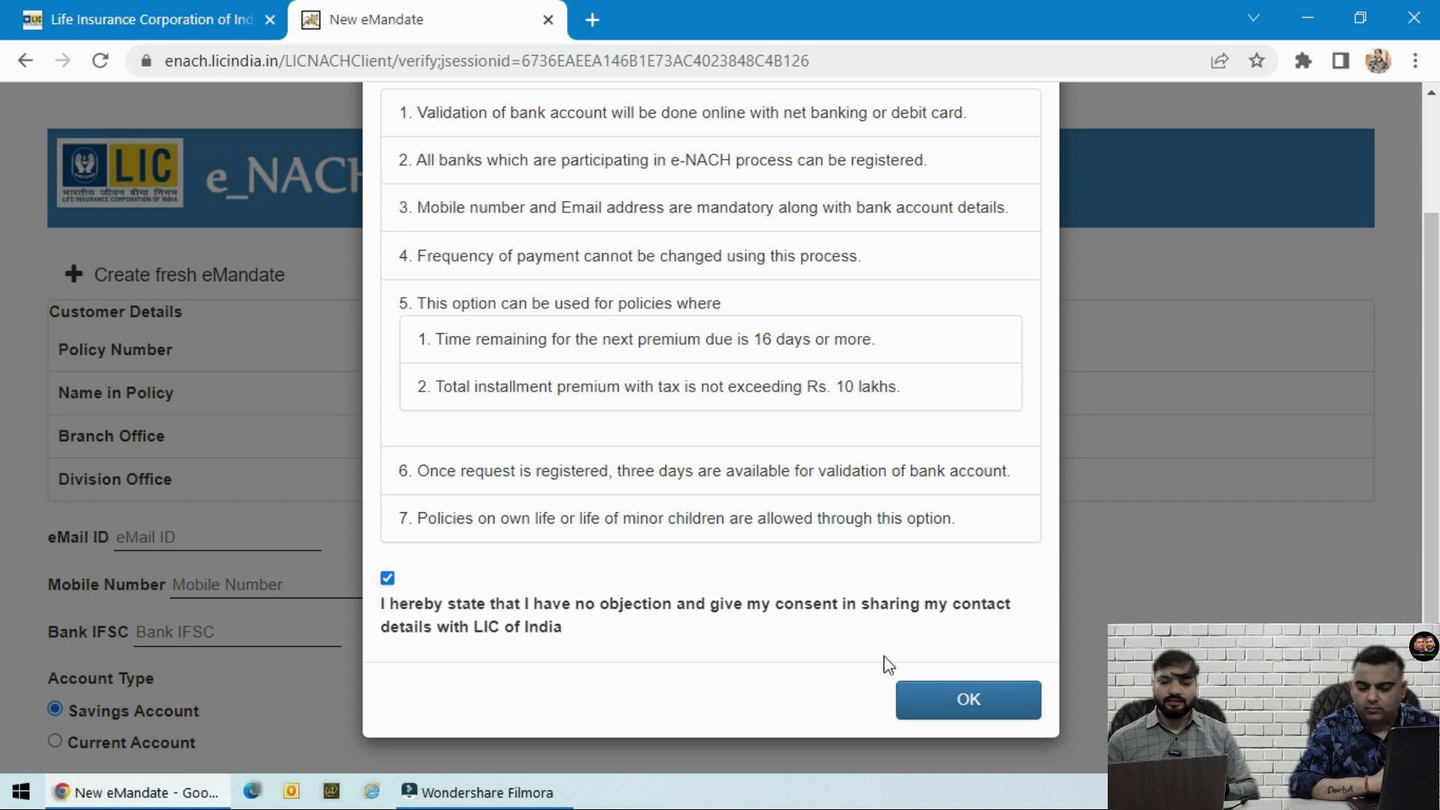
pyautogui.click(955, 701)
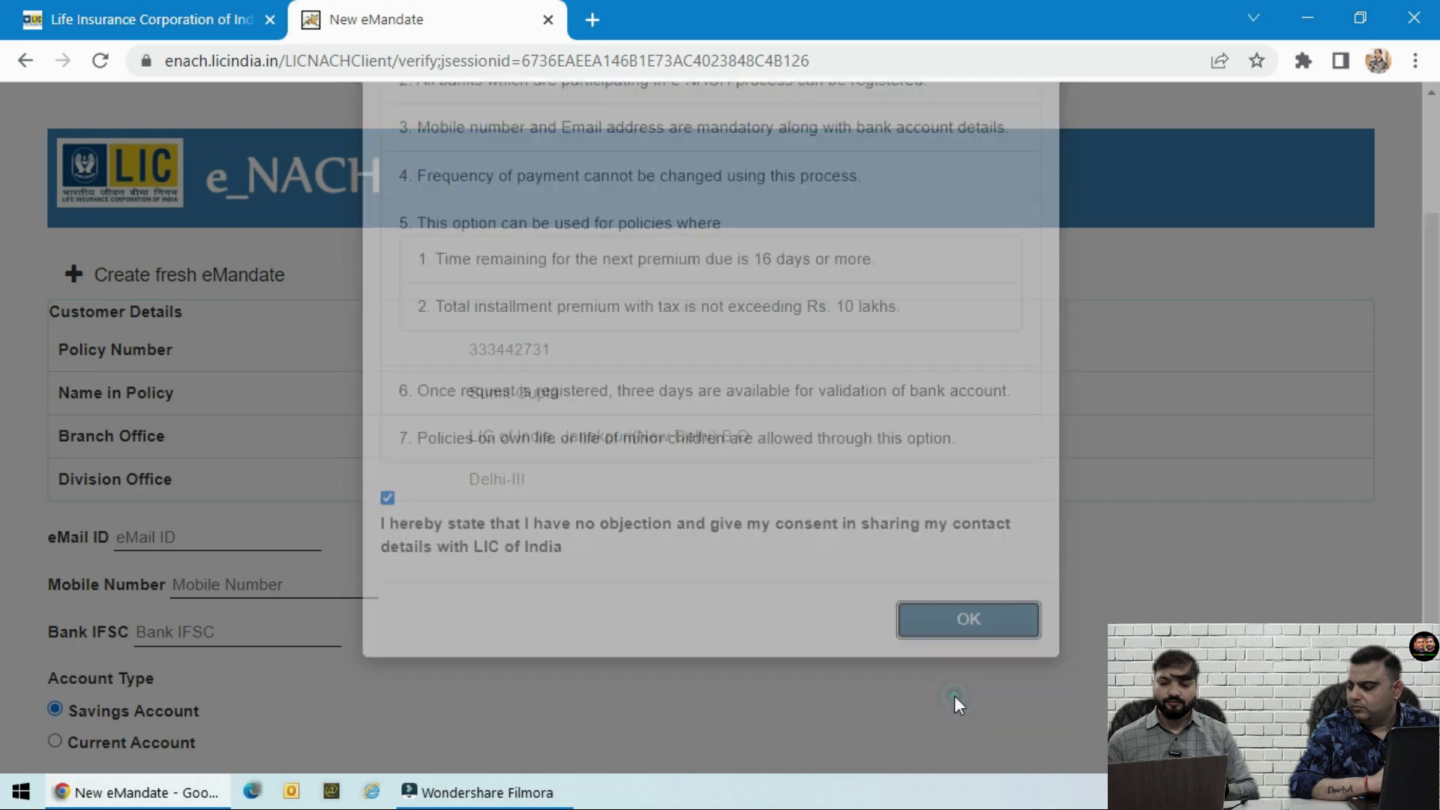
pyautogui.click(166, 536)
# Step: Enter the e-mail ID, mobile number and Axis Bank IFSC to load the branch details
pyautogui.write('email')
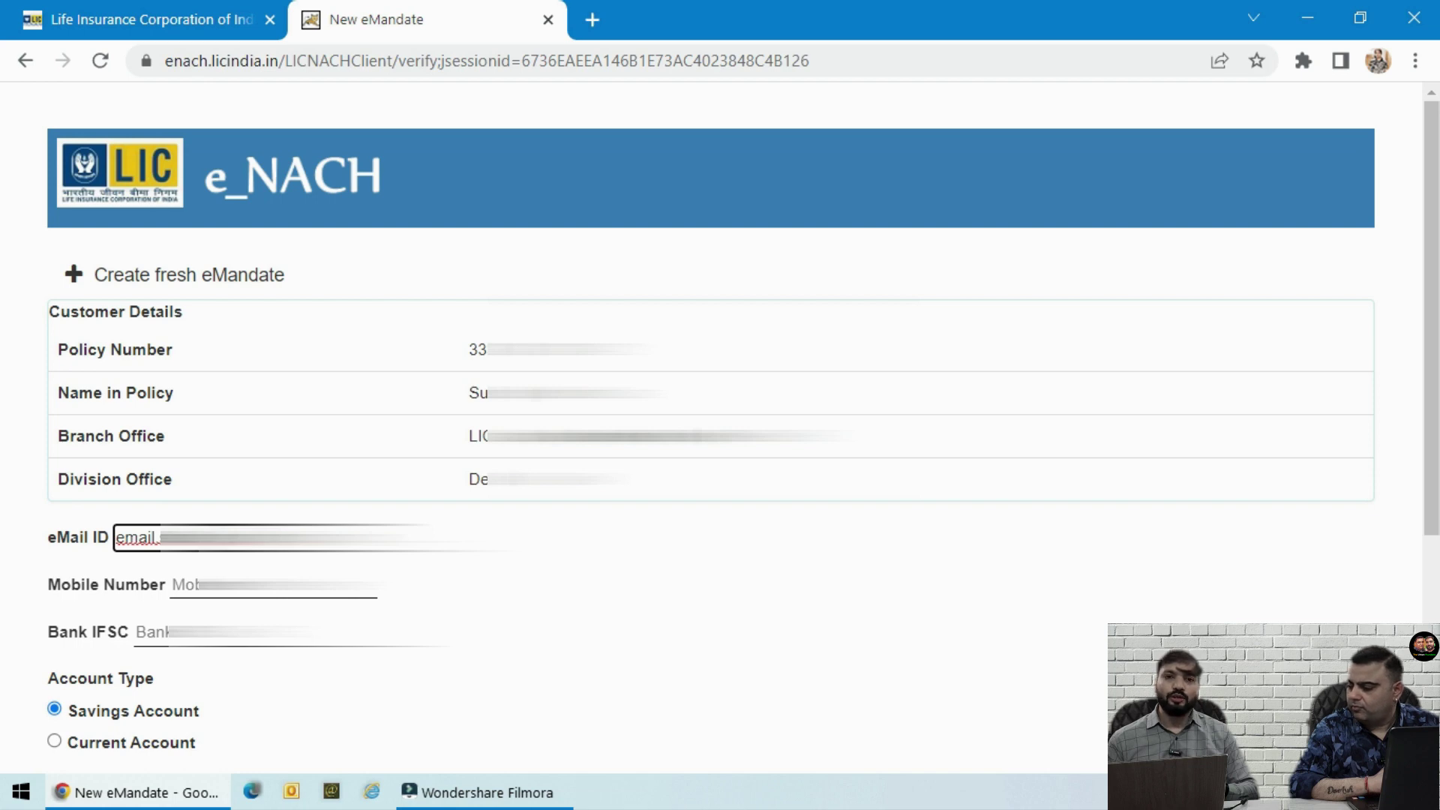
pyautogui.click(270, 584)
pyautogui.write('981')
pyautogui.click(293, 632)
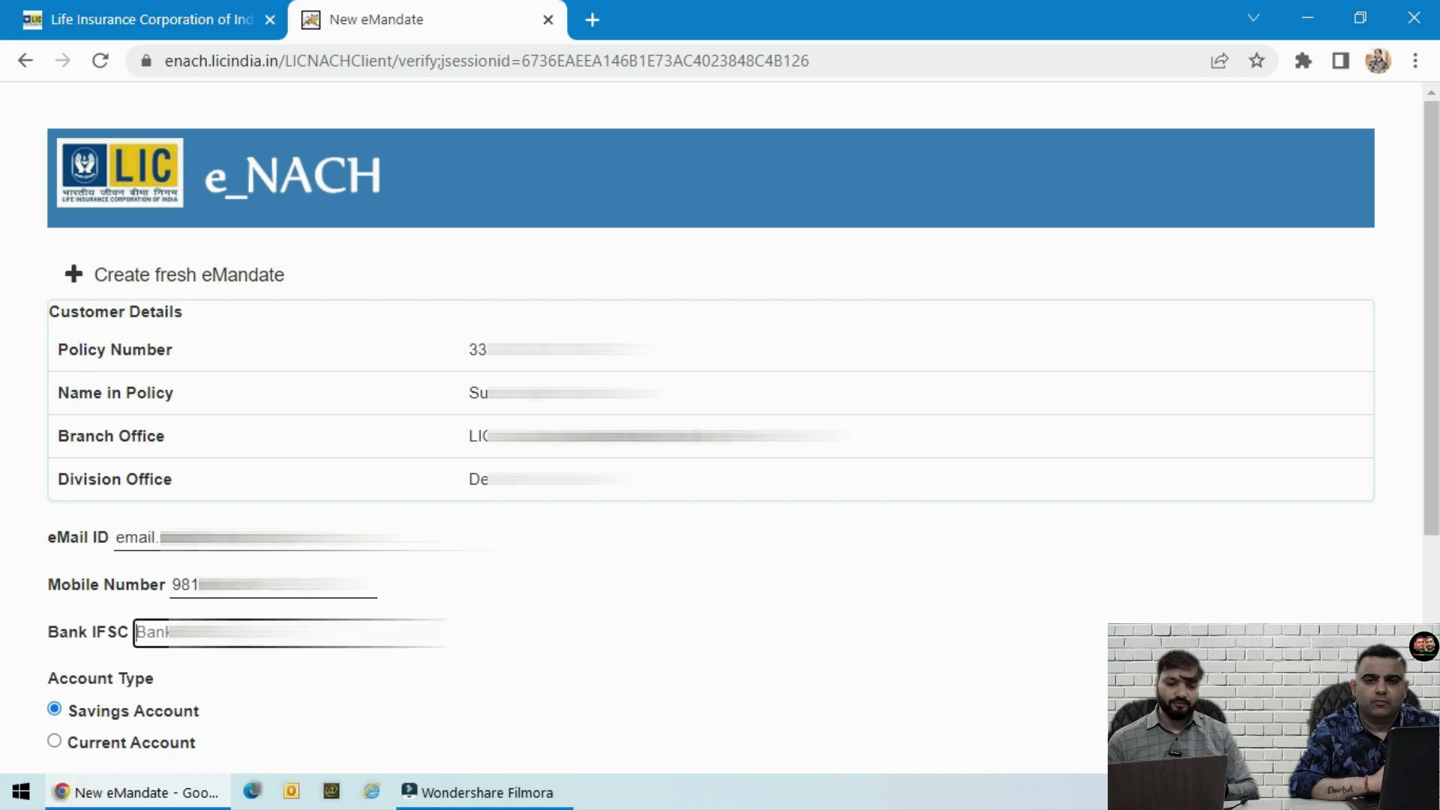
pyautogui.write('UTIE')
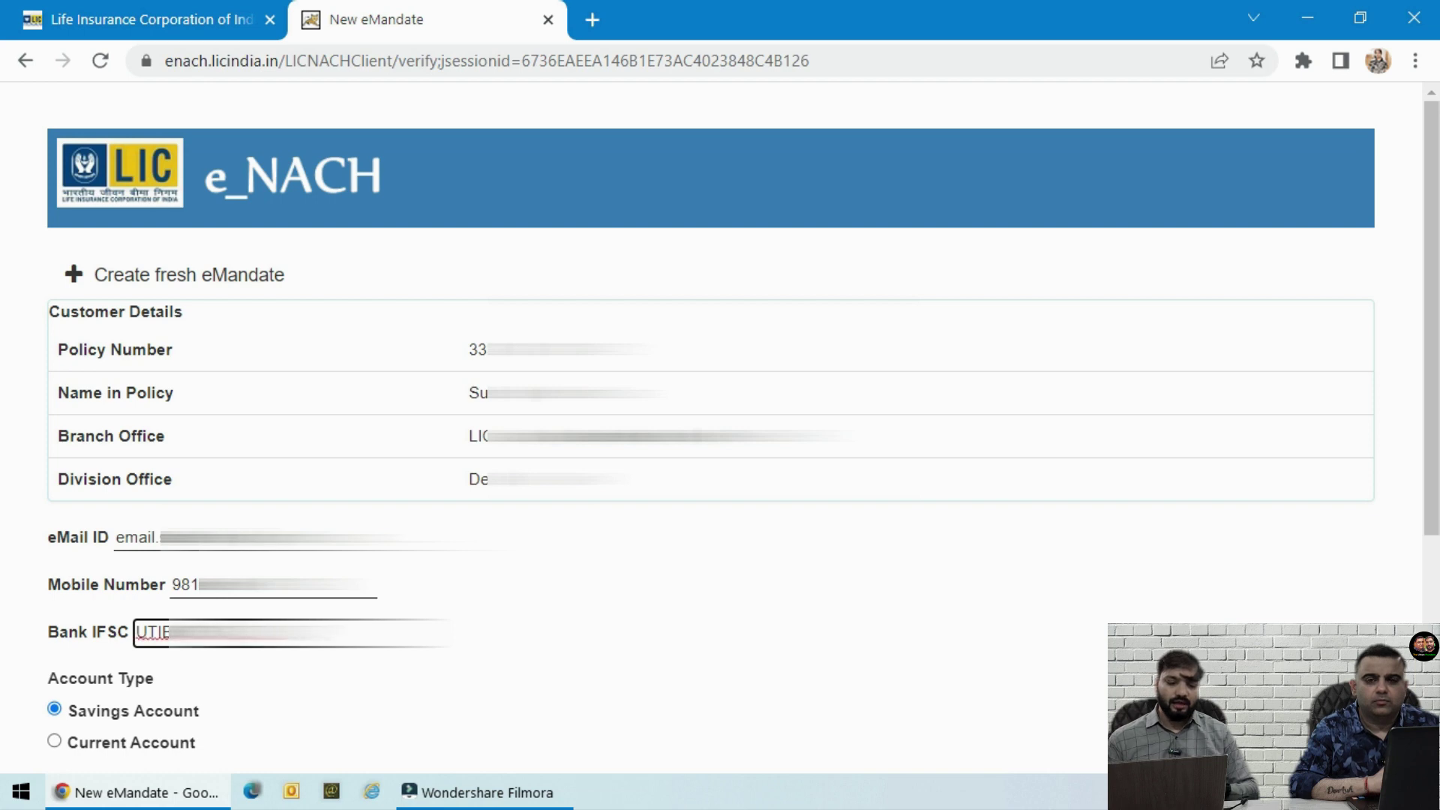
pyautogui.press('Tab')
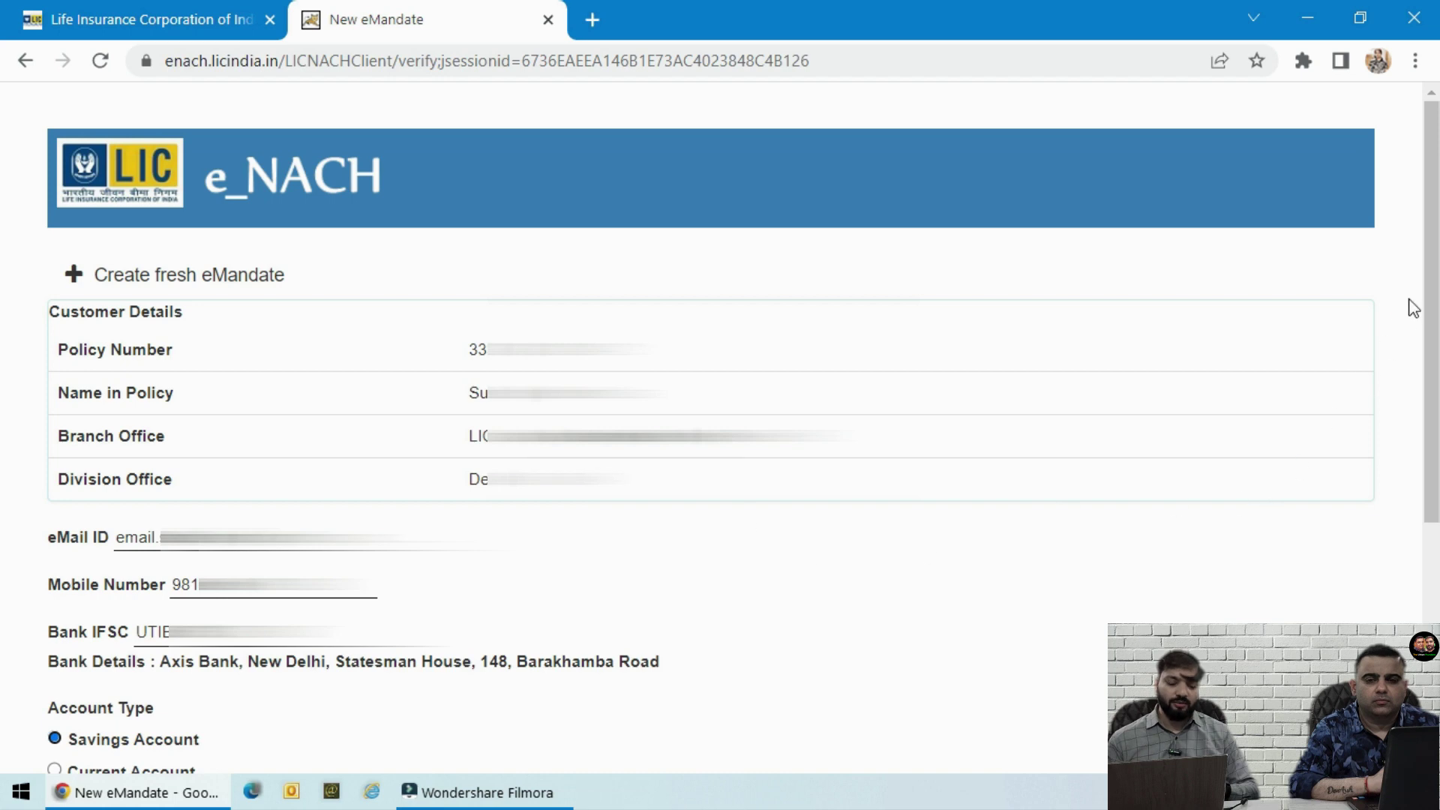
pyautogui.scroll(-4, 1408, 308)
# Step: Enter the account holder's name and the bank account number twice, then request an OTP
pyautogui.click(319, 514)
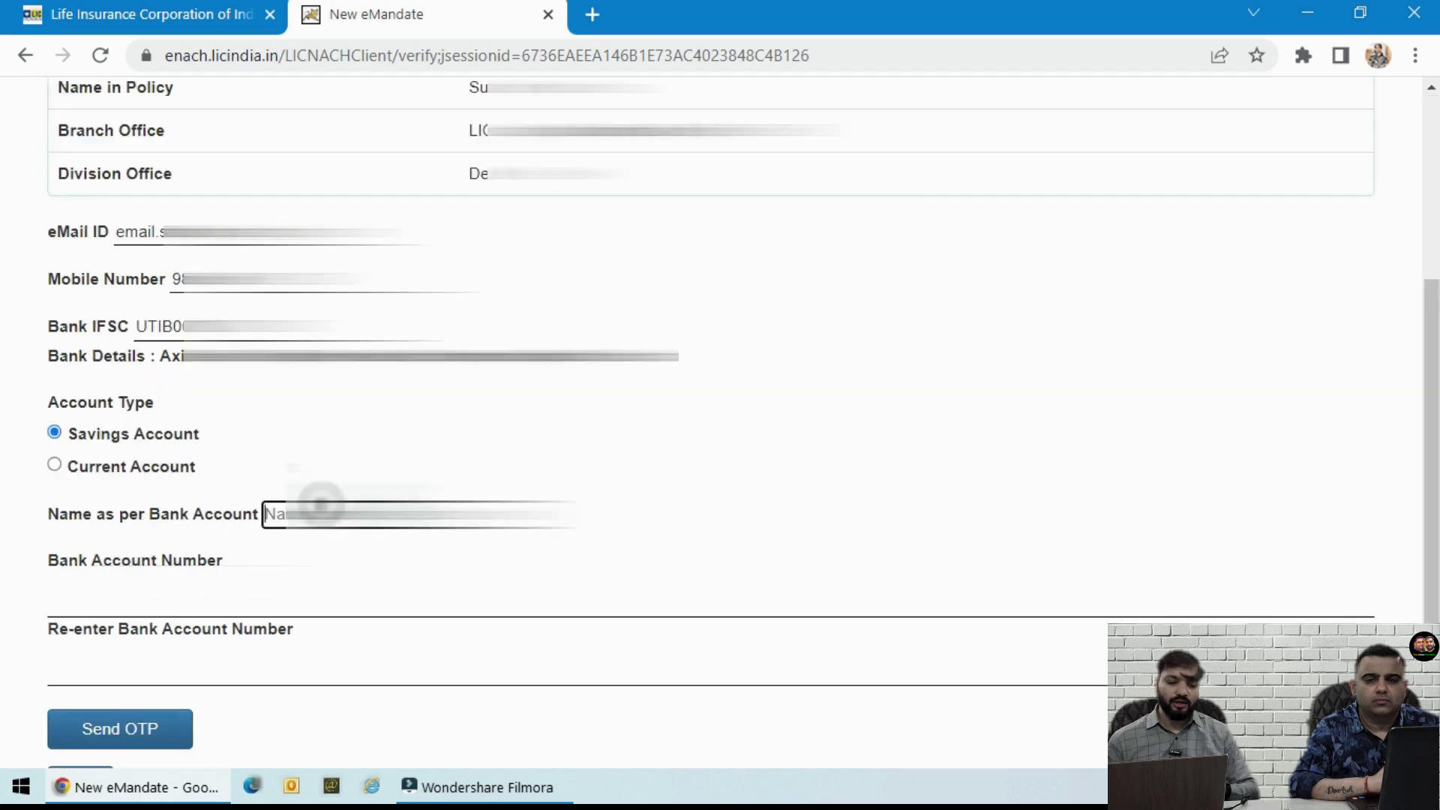
pyautogui.write('Su')
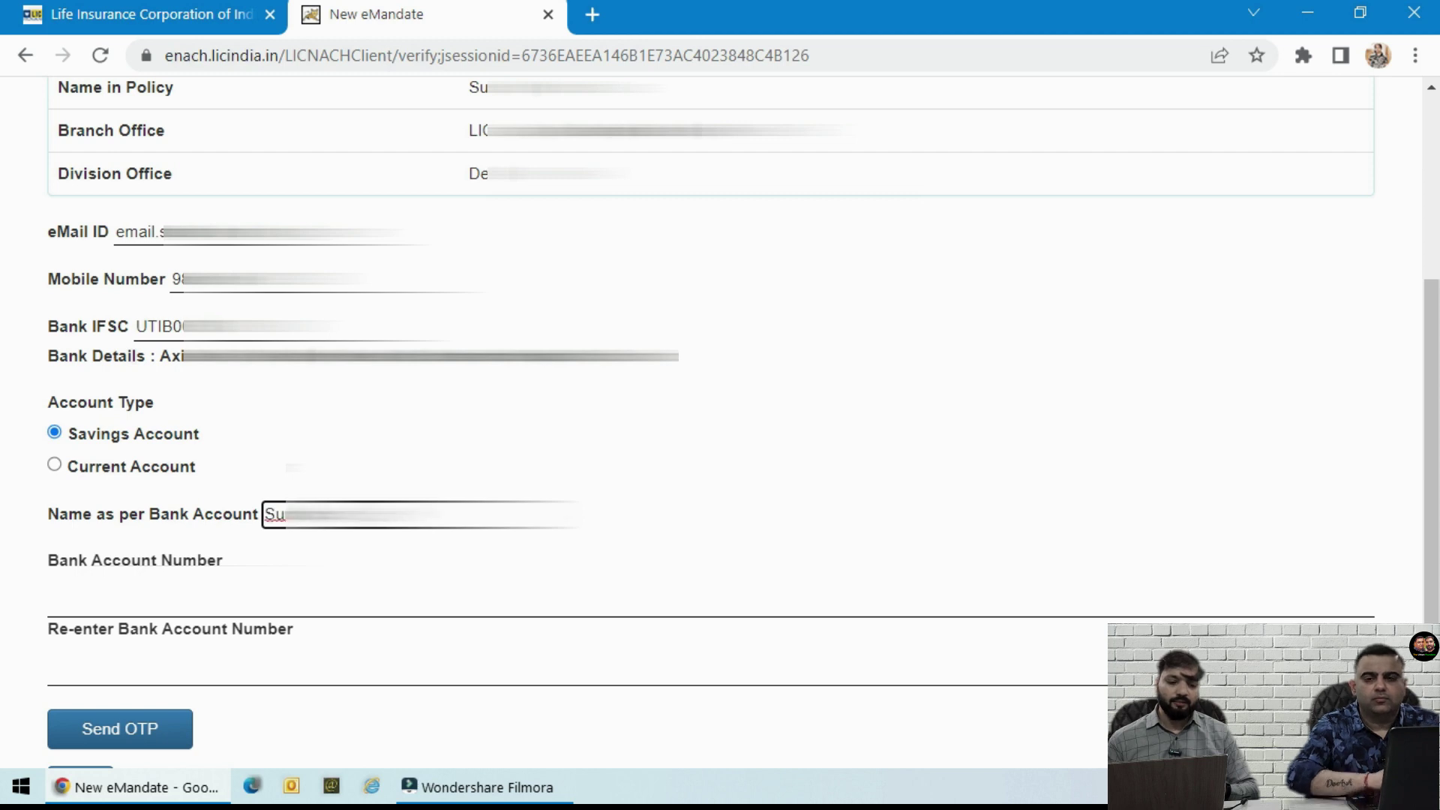
pyautogui.click(53, 593)
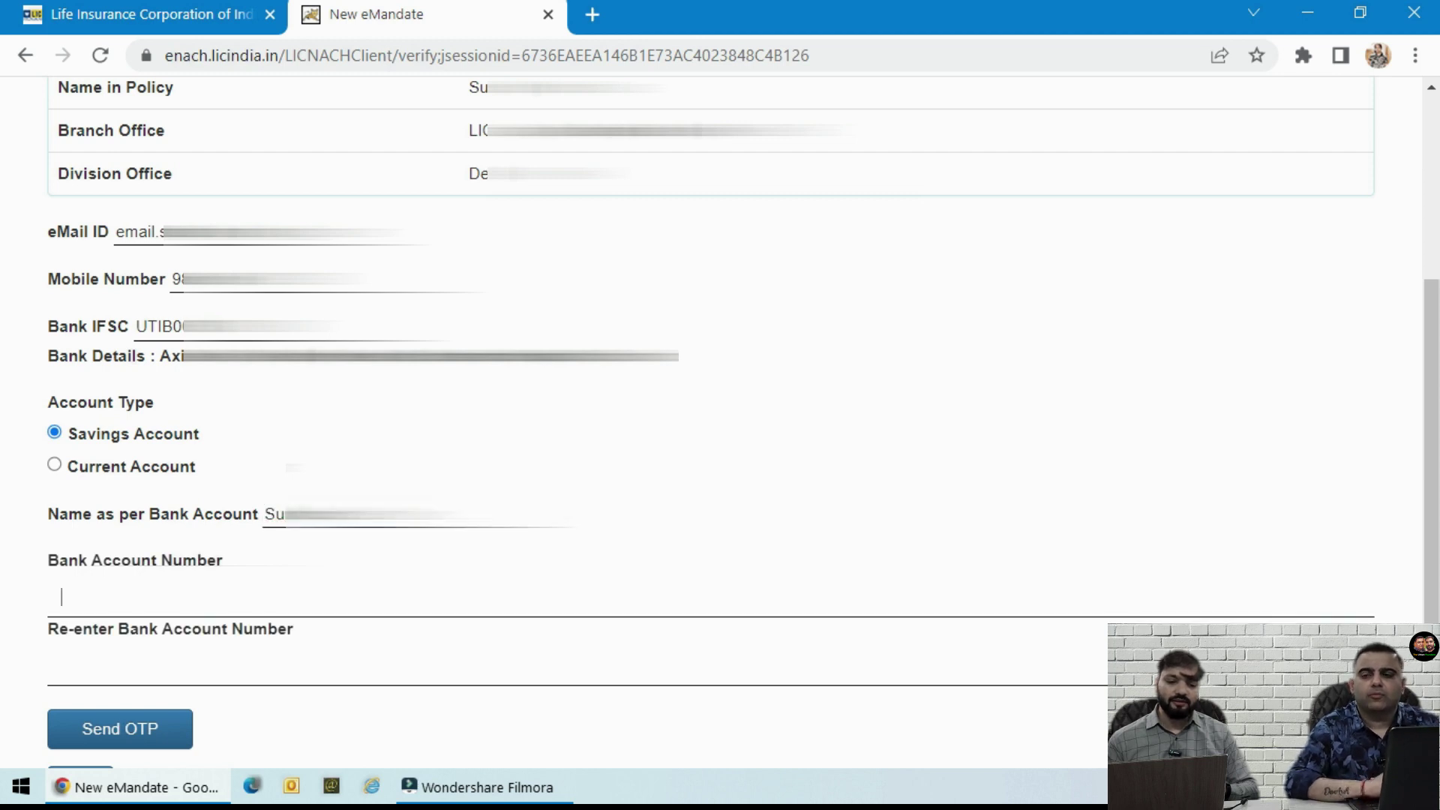
pyautogui.write('00')
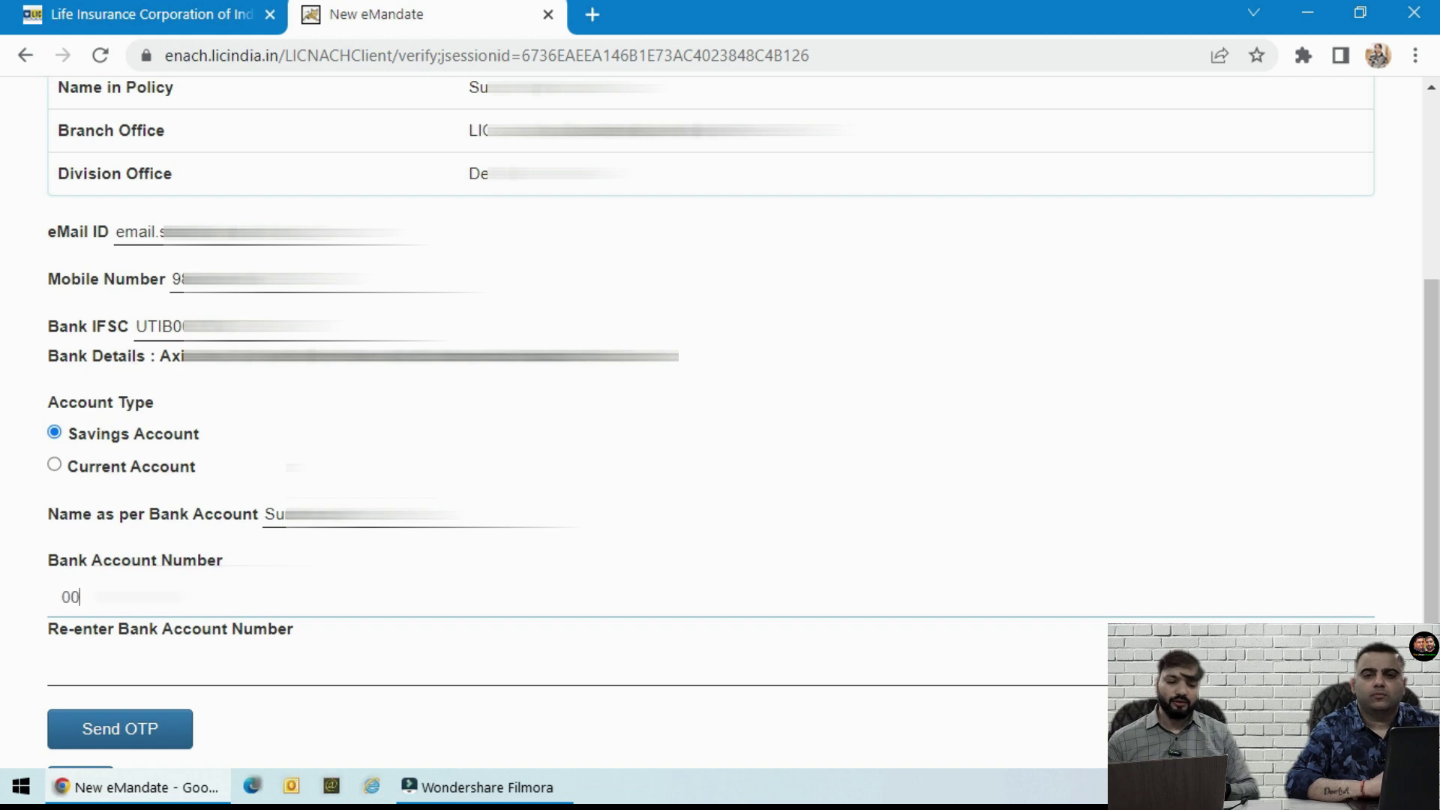
pyautogui.write('70')
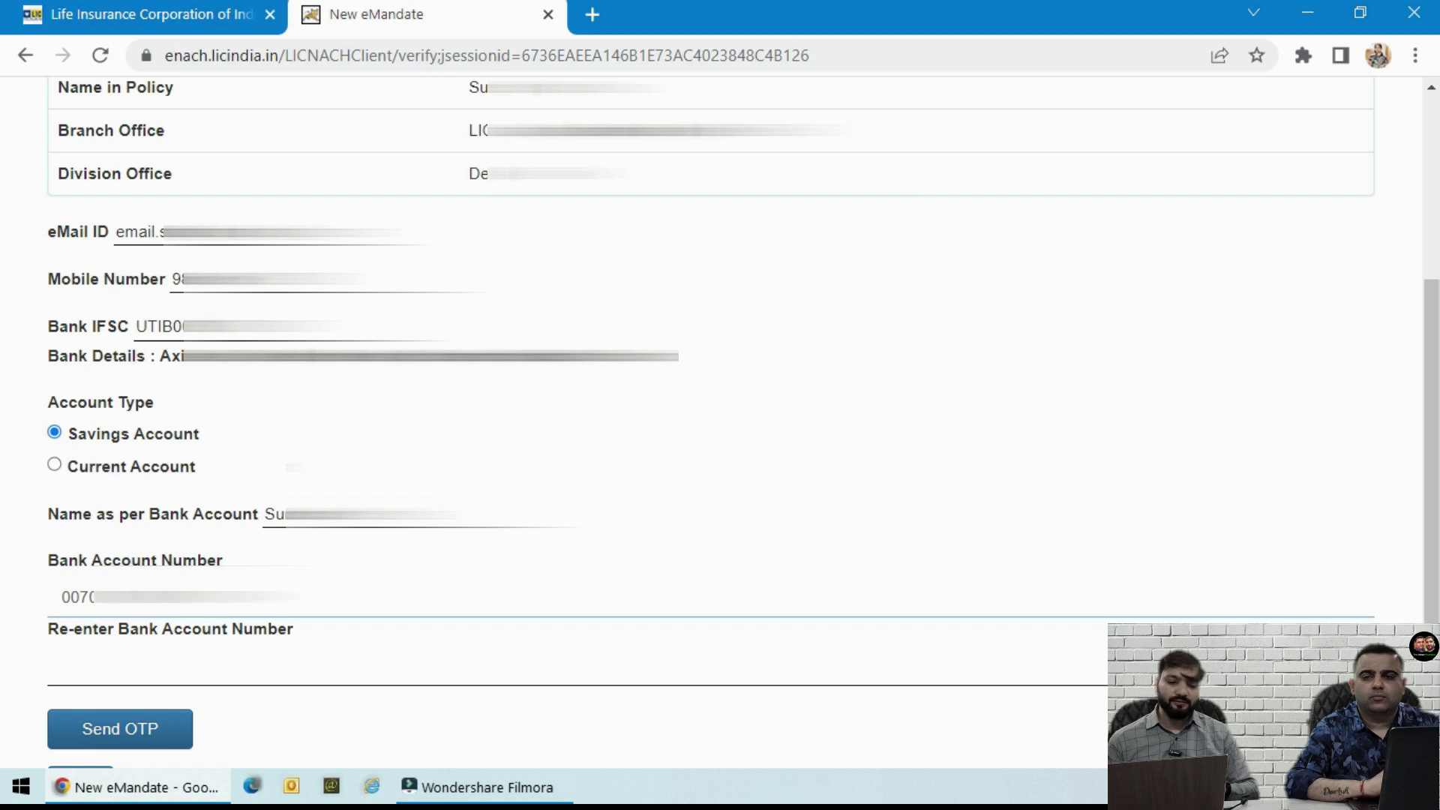
pyautogui.click(525, 666)
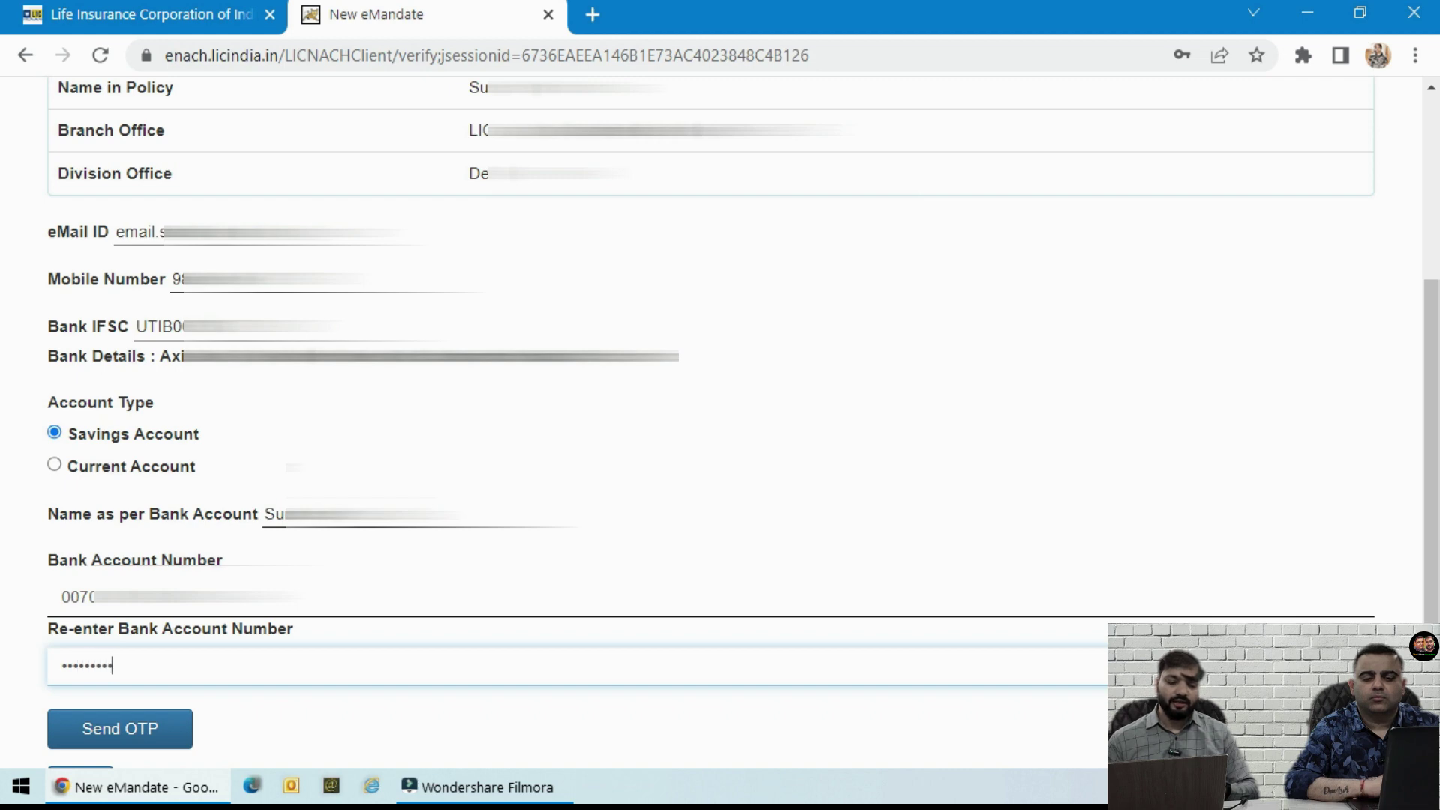
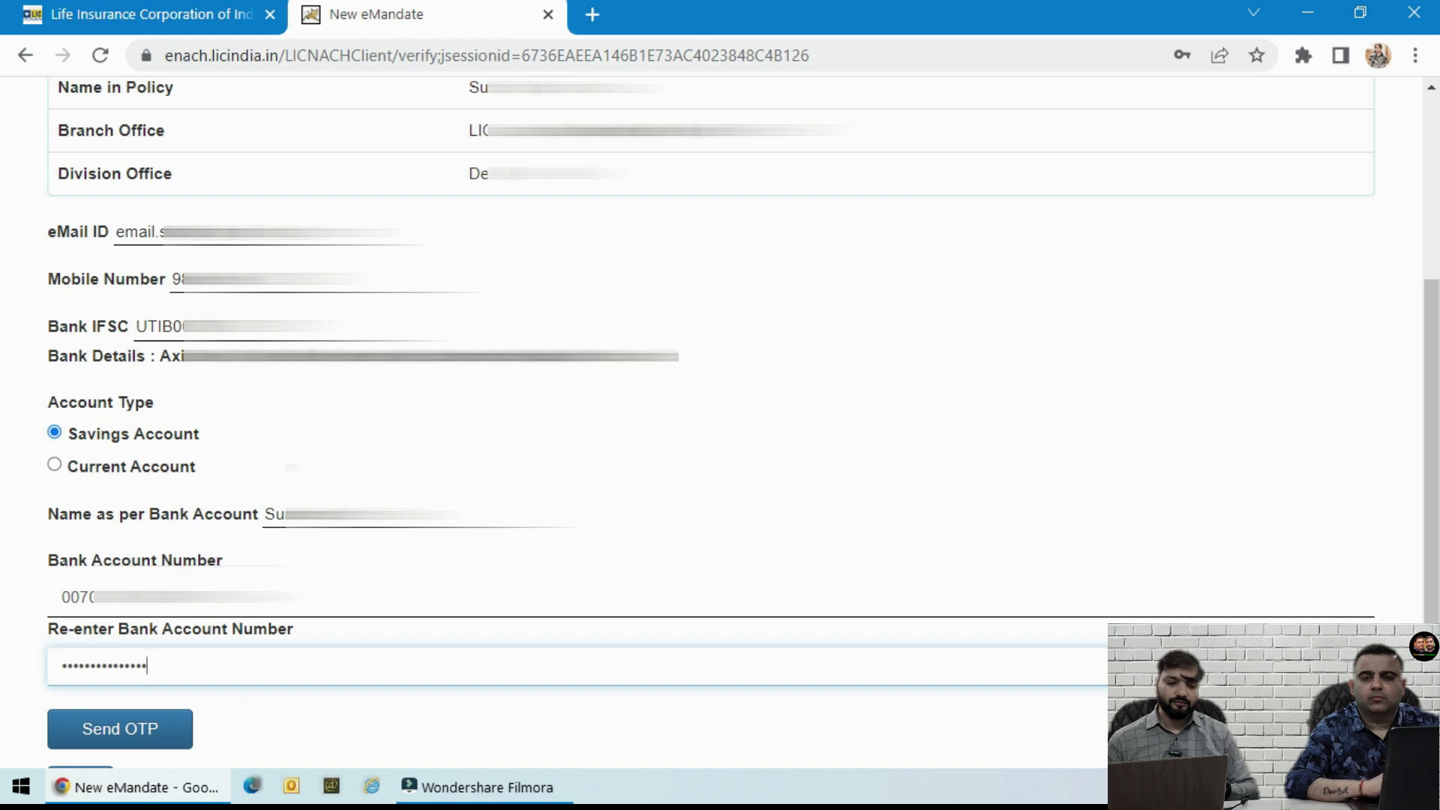
pyautogui.click(134, 729)
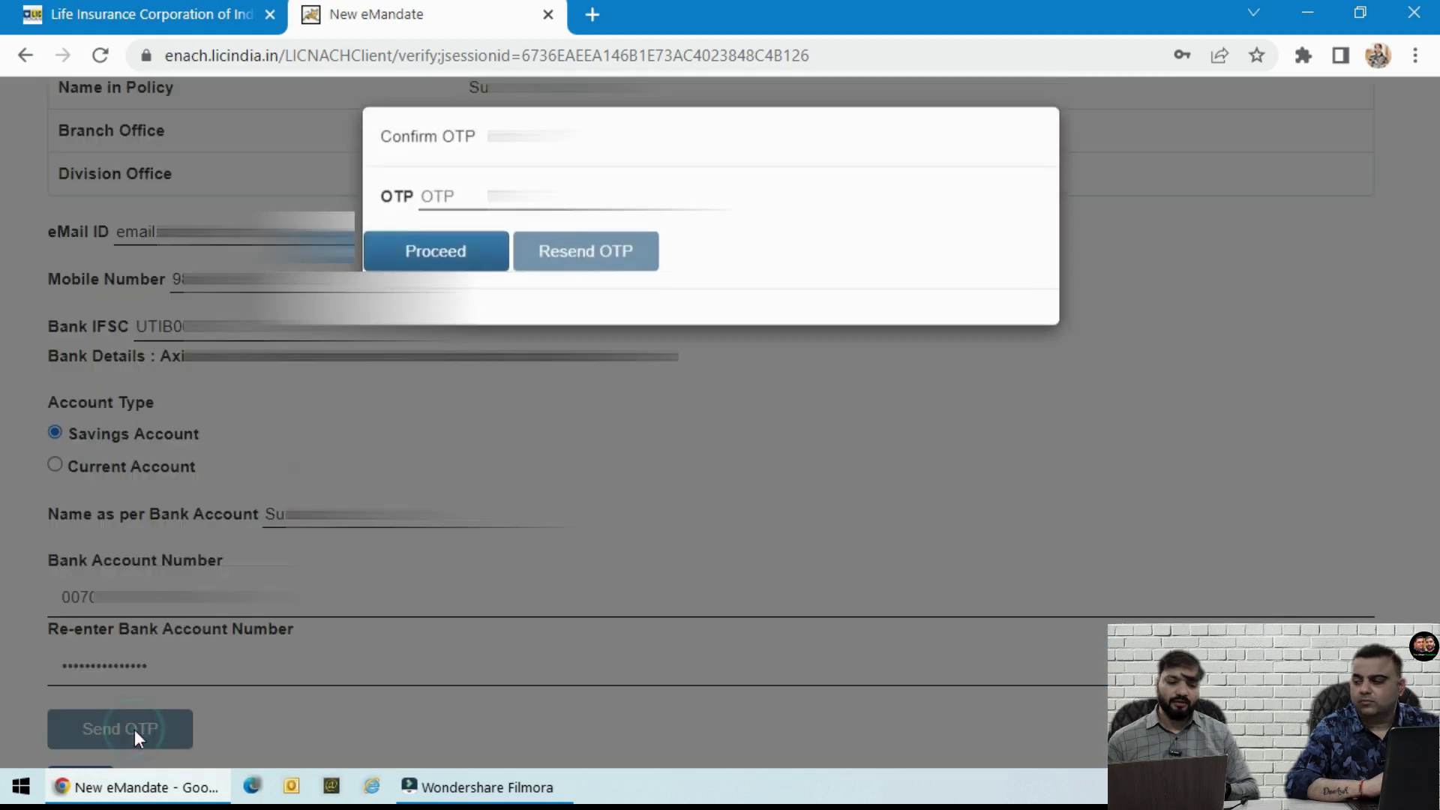
# Step: Enter the received OTP in the Confirm OTP dialog and proceed
pyautogui.click(454, 202)
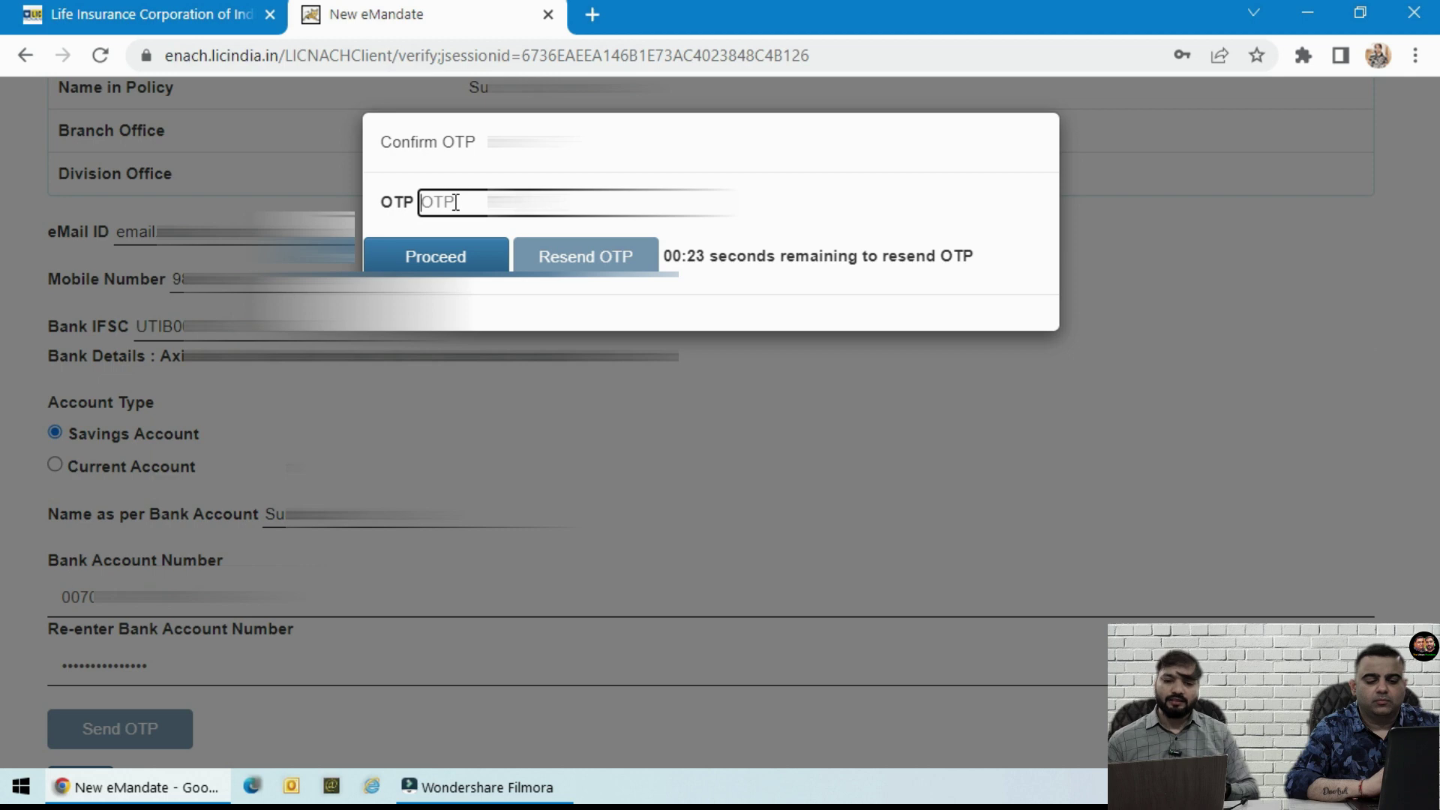
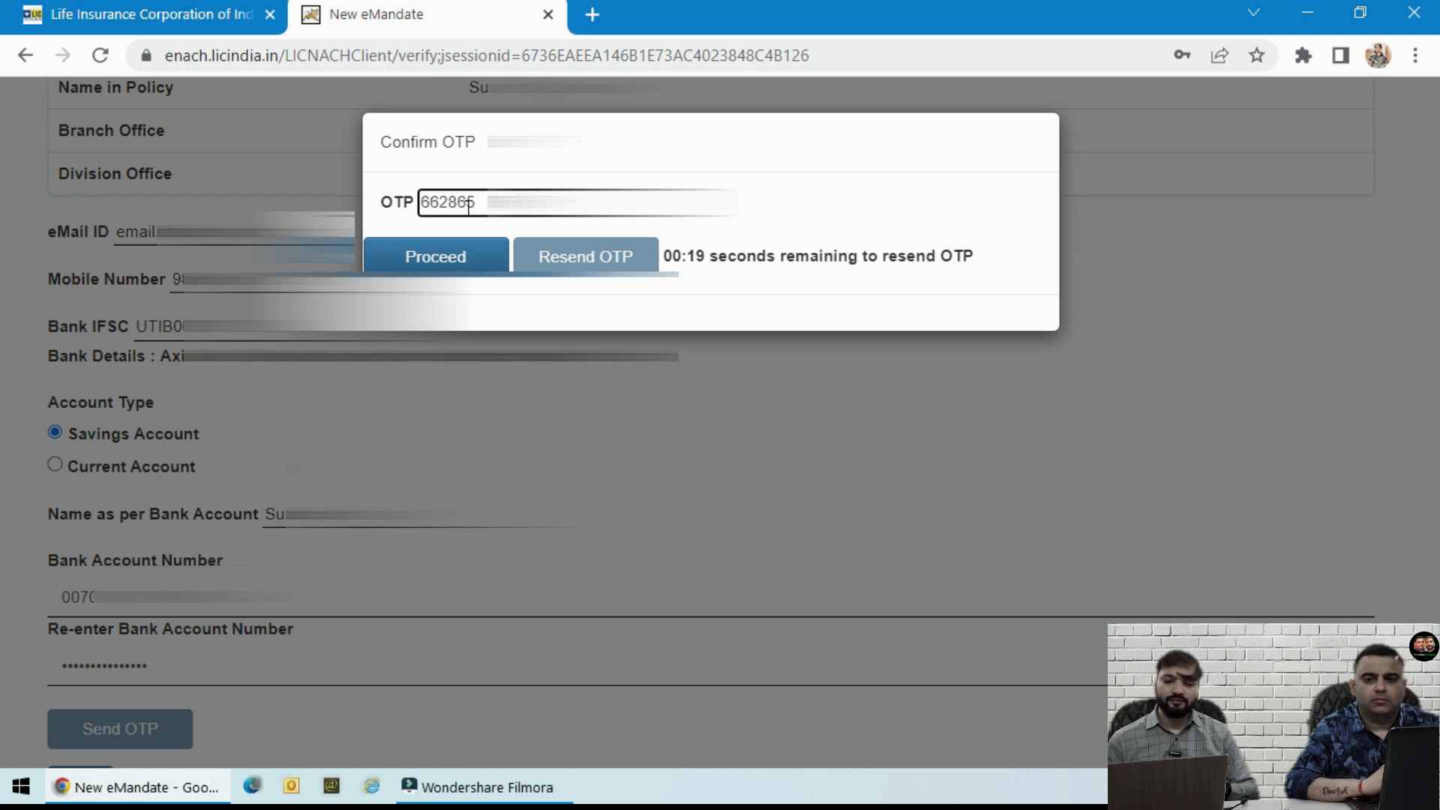
pyautogui.click(452, 259)
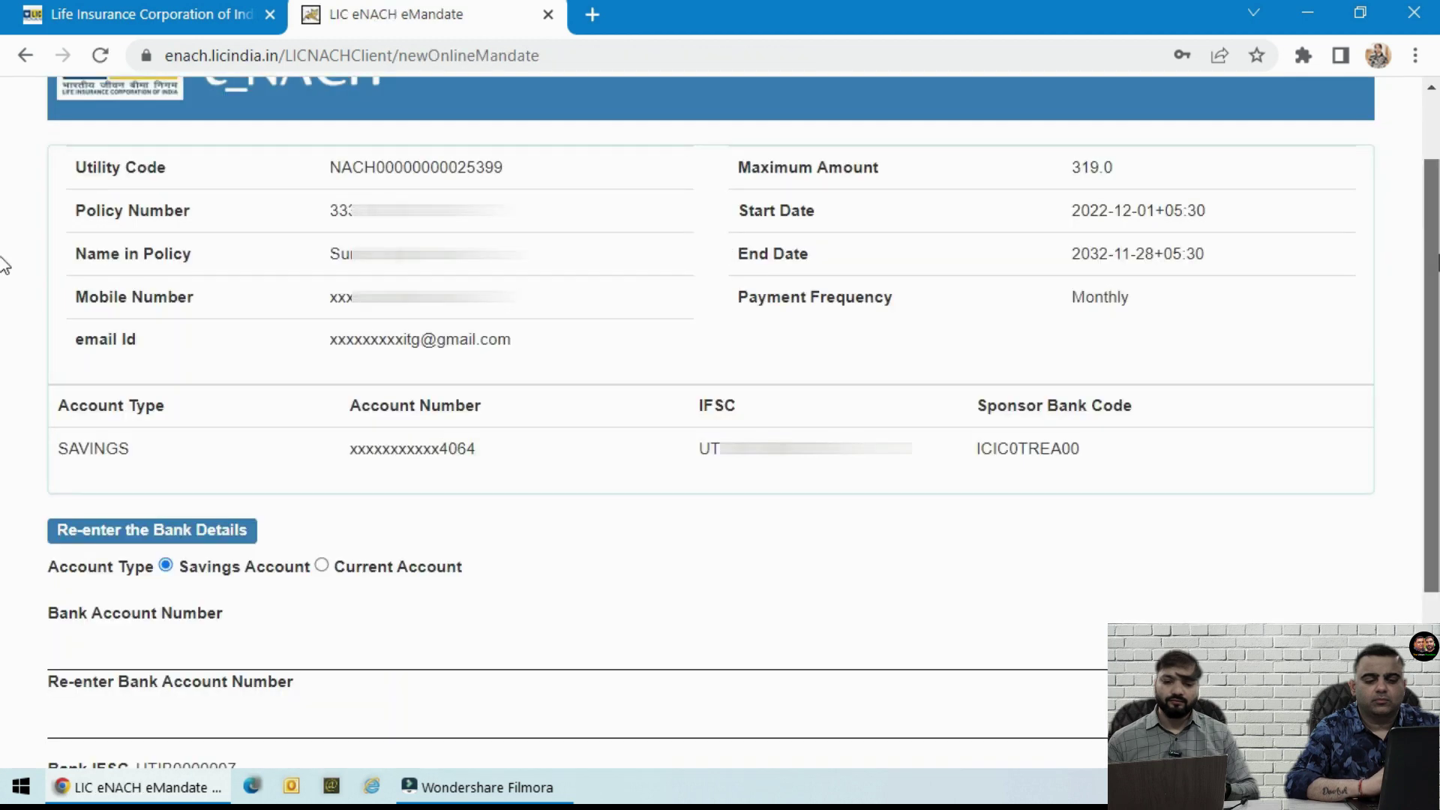
# Step: Re-enter the bank account number twice, choose NetBanking verification and proceed
pyautogui.scroll(-3, 6, 405)
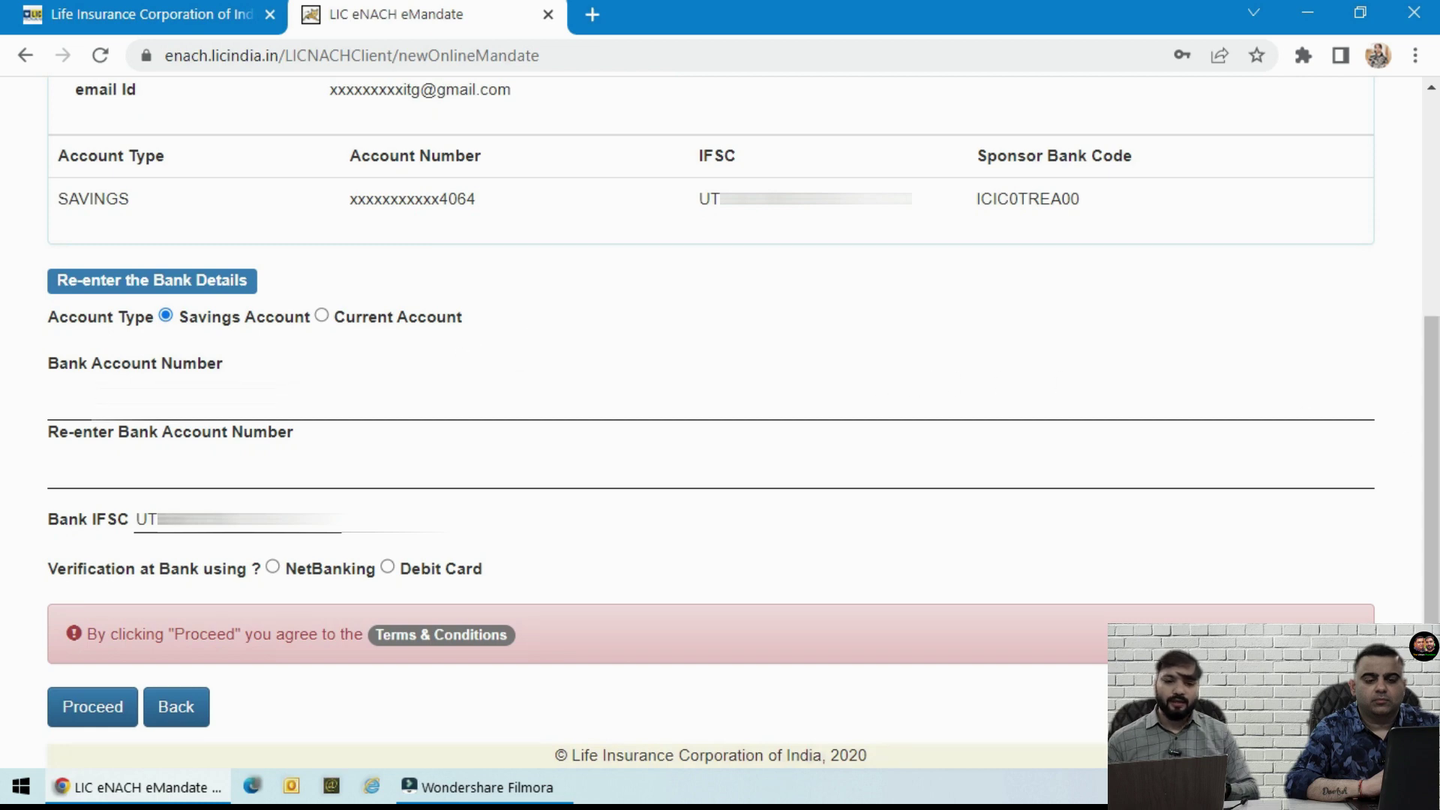
pyautogui.click(180, 397)
pyautogui.write('0')
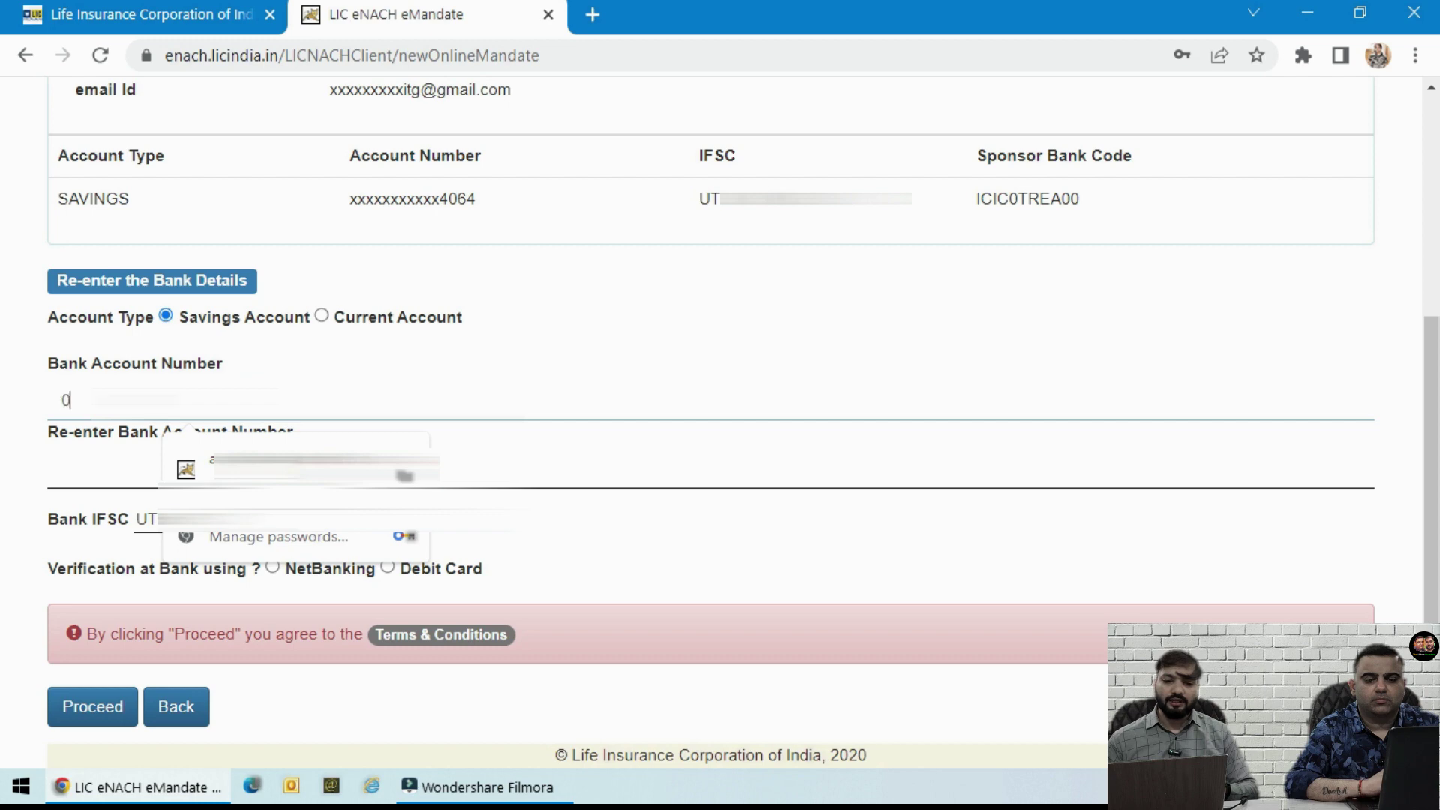
pyautogui.write('07')
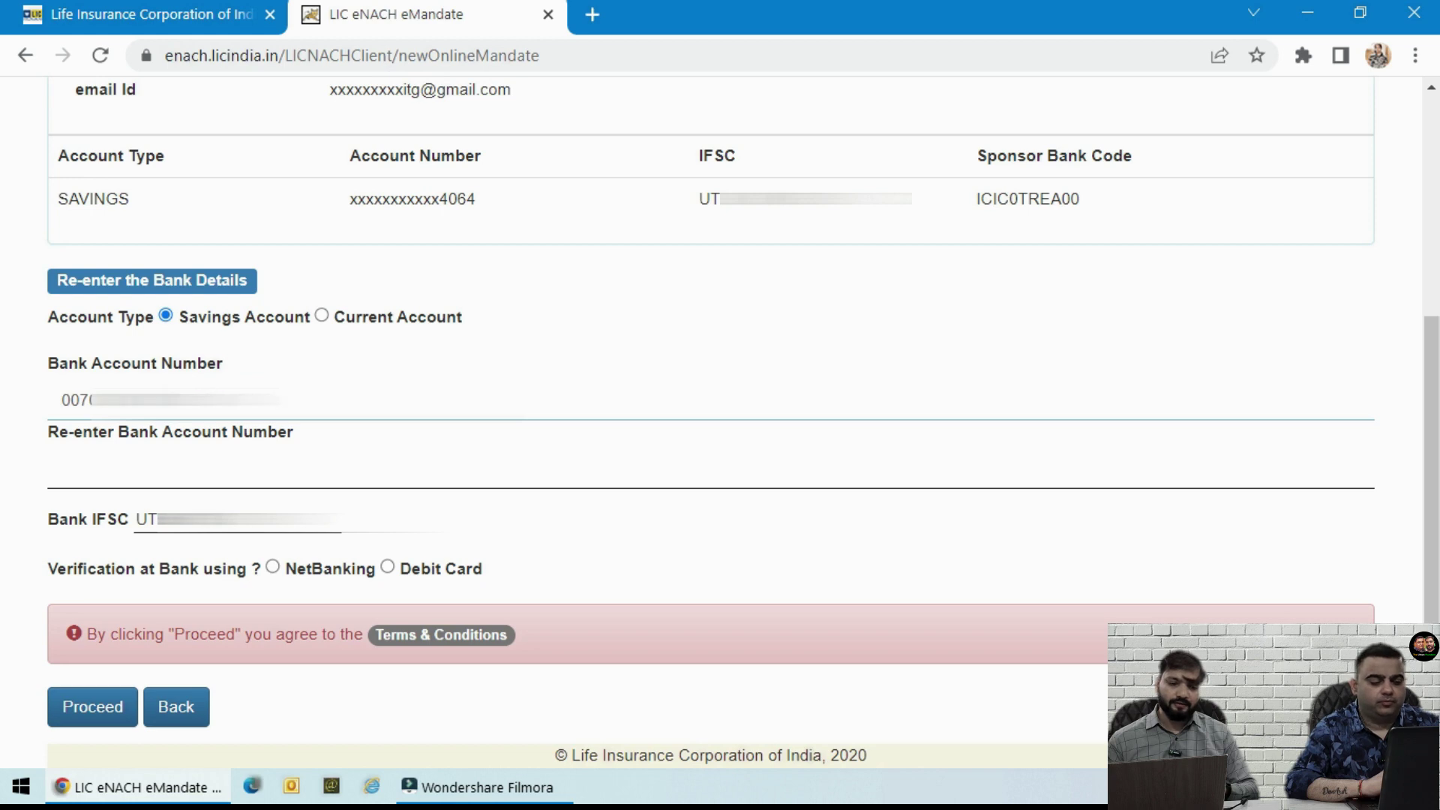
pyautogui.click(62, 468)
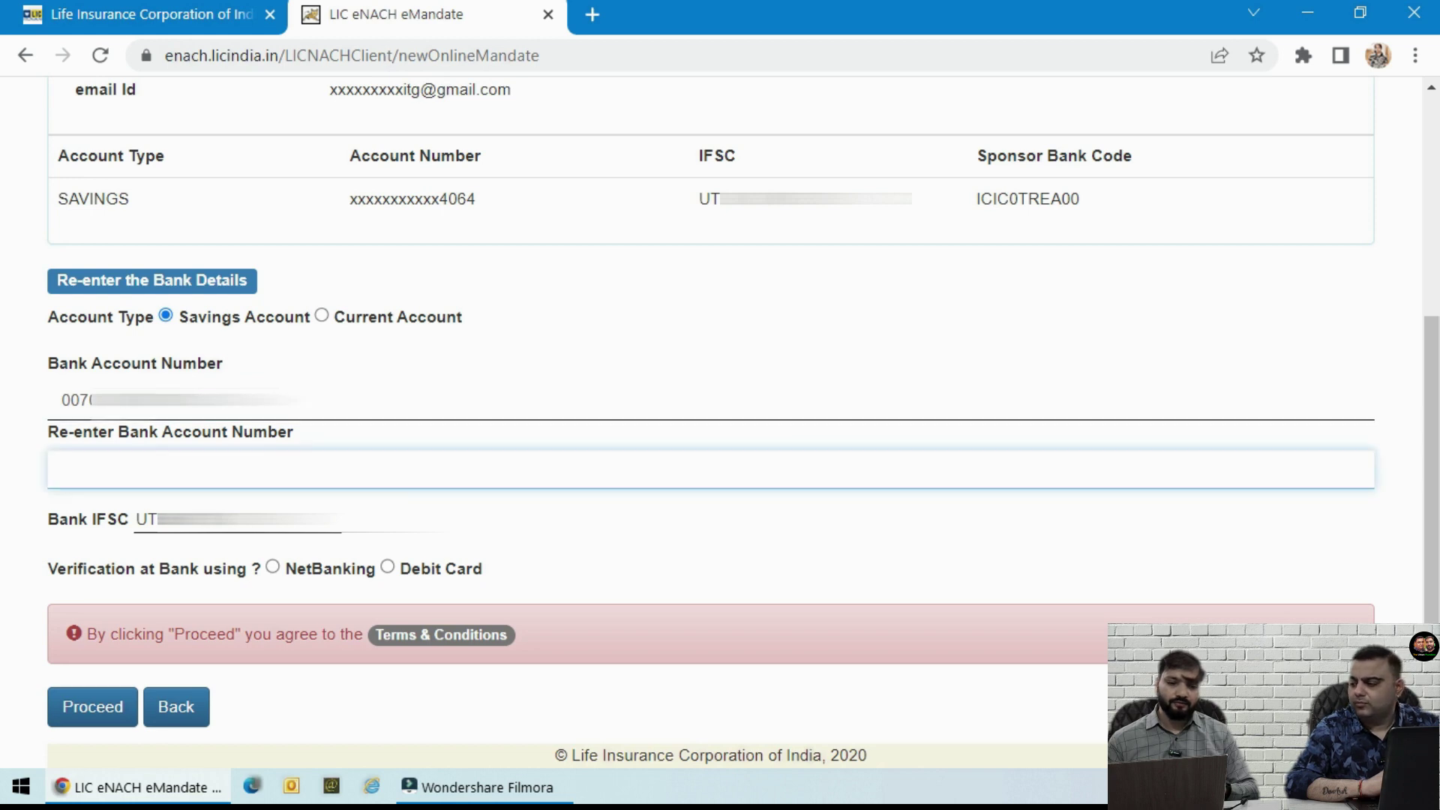
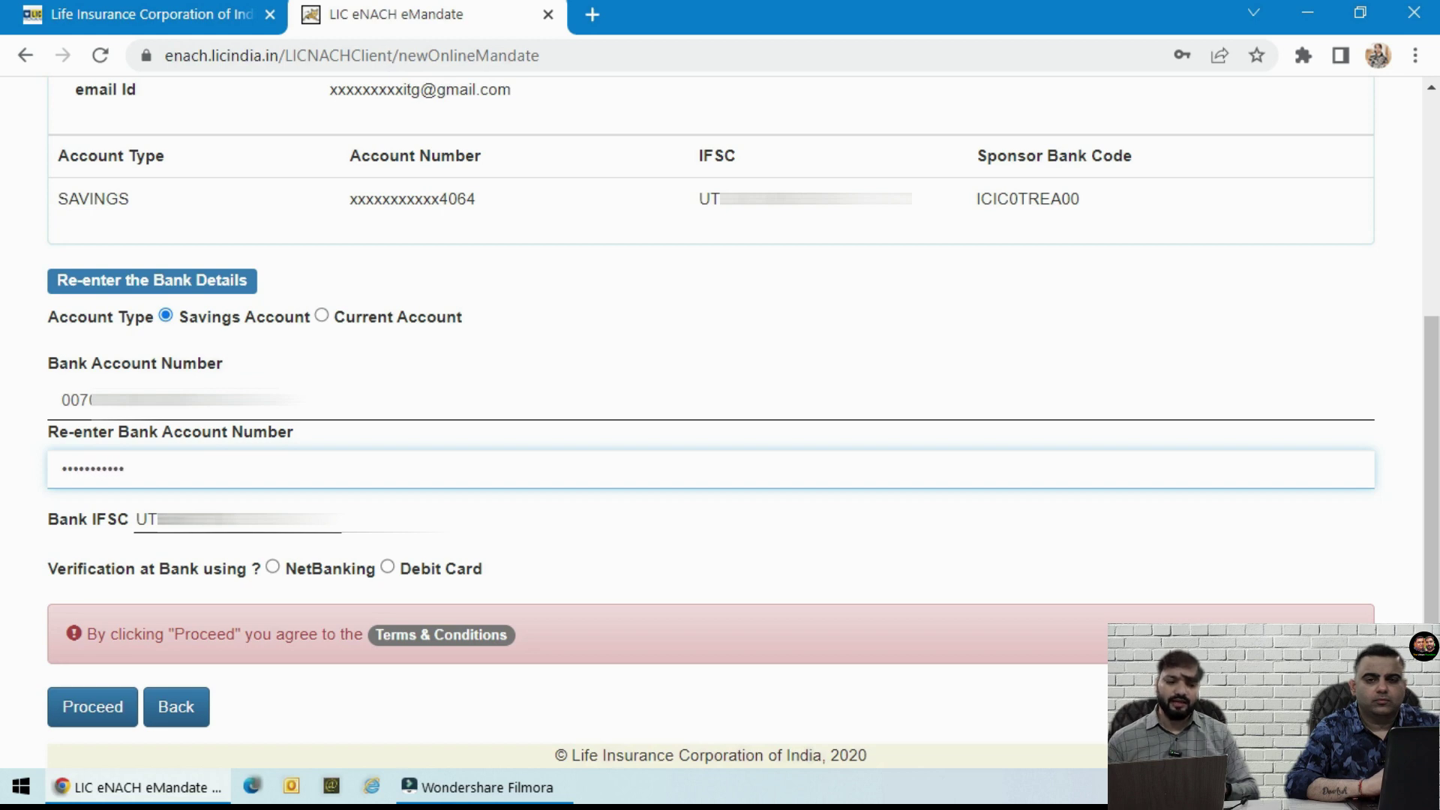
pyautogui.click(272, 567)
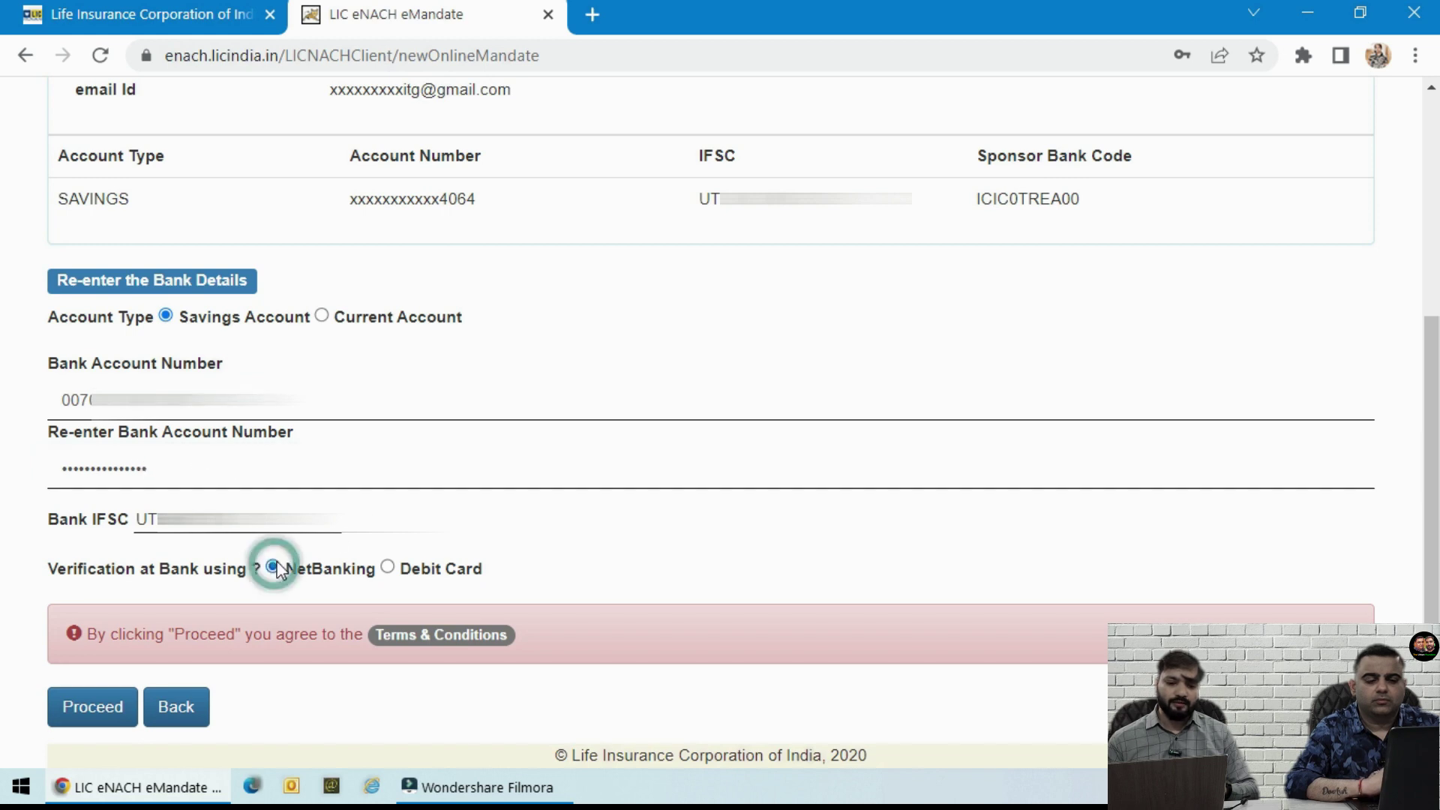
pyautogui.click(93, 708)
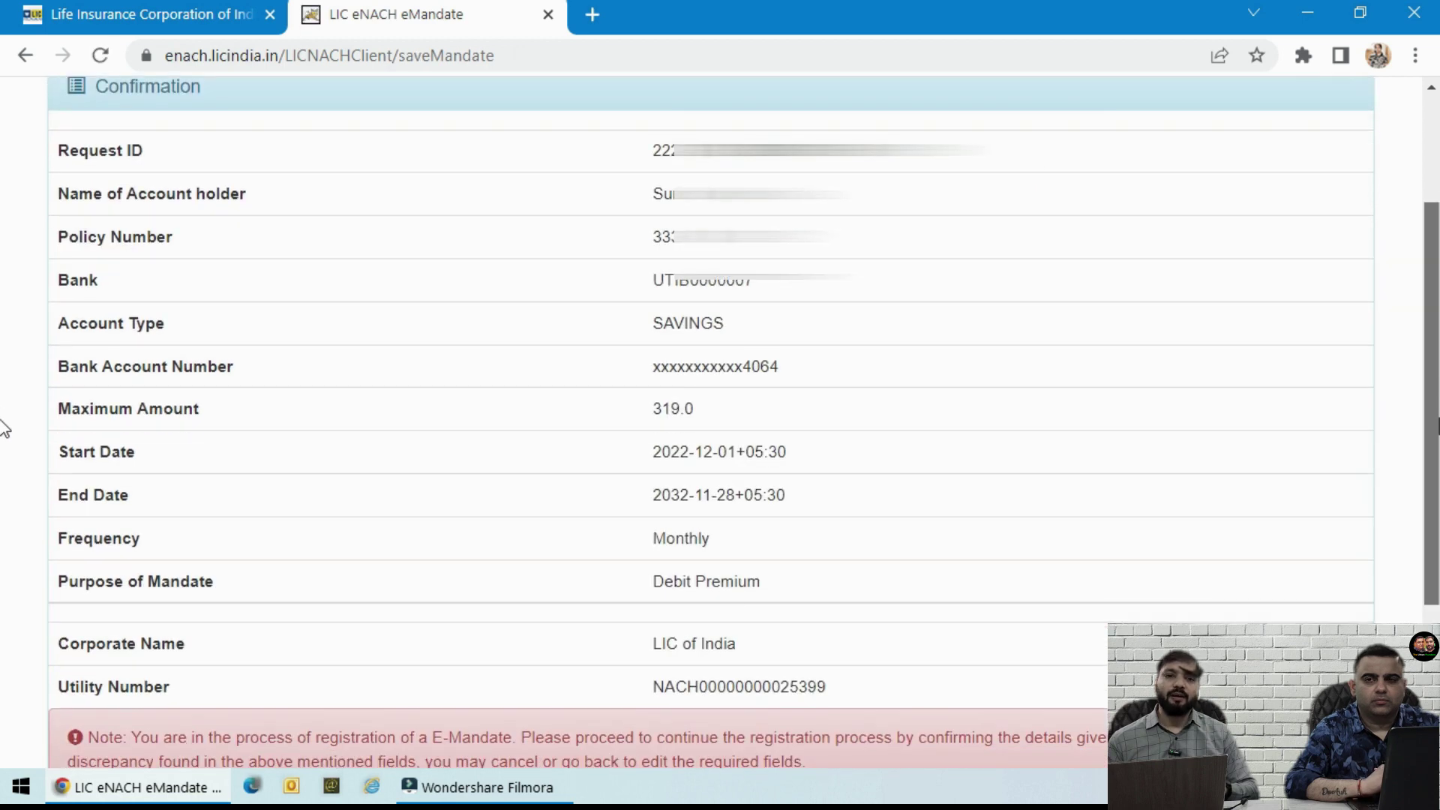
# Step: Tick consent to the mandate details and confirm with Yes to Proceed
pyautogui.scroll(-1, 3, 442)
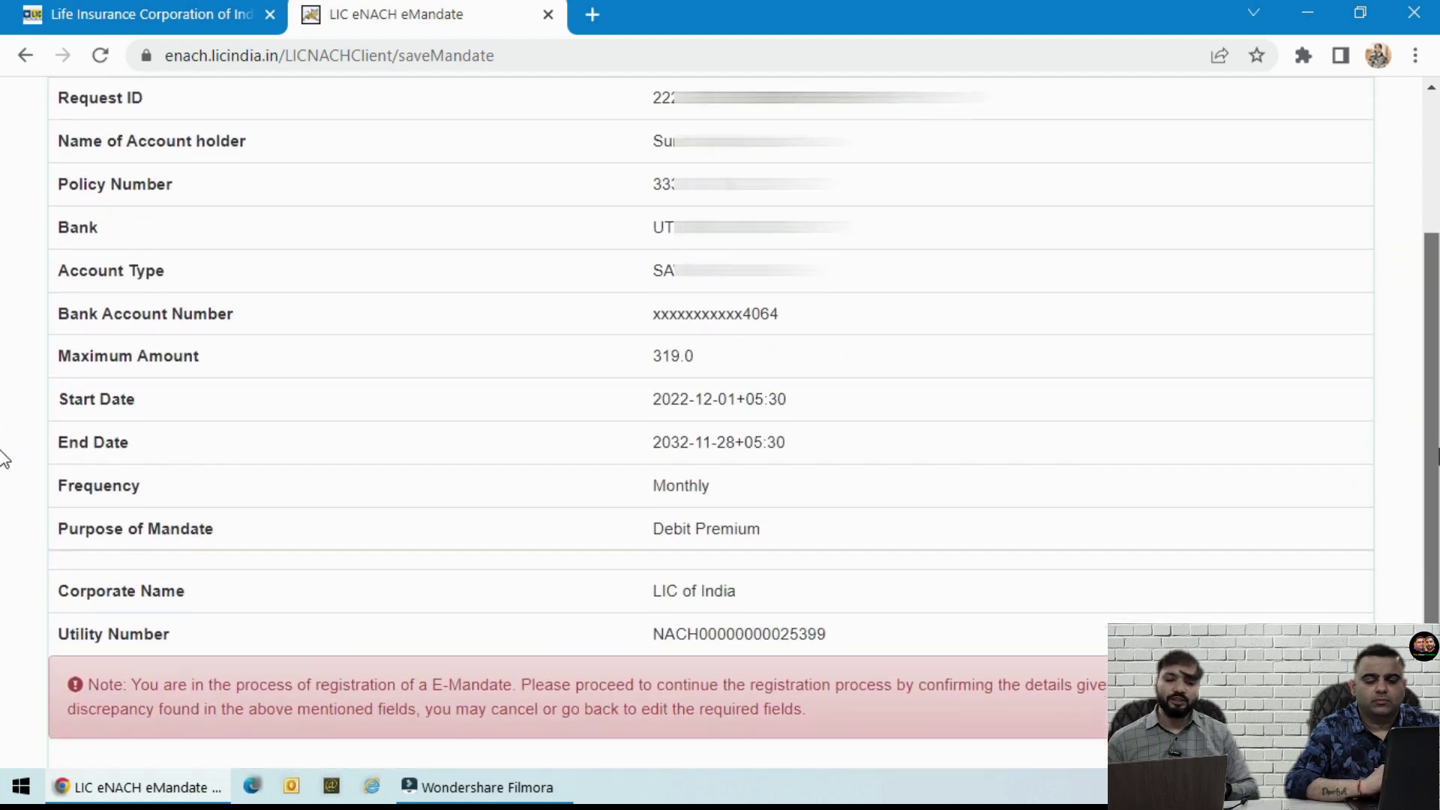
pyautogui.scroll(-1, 4, 457)
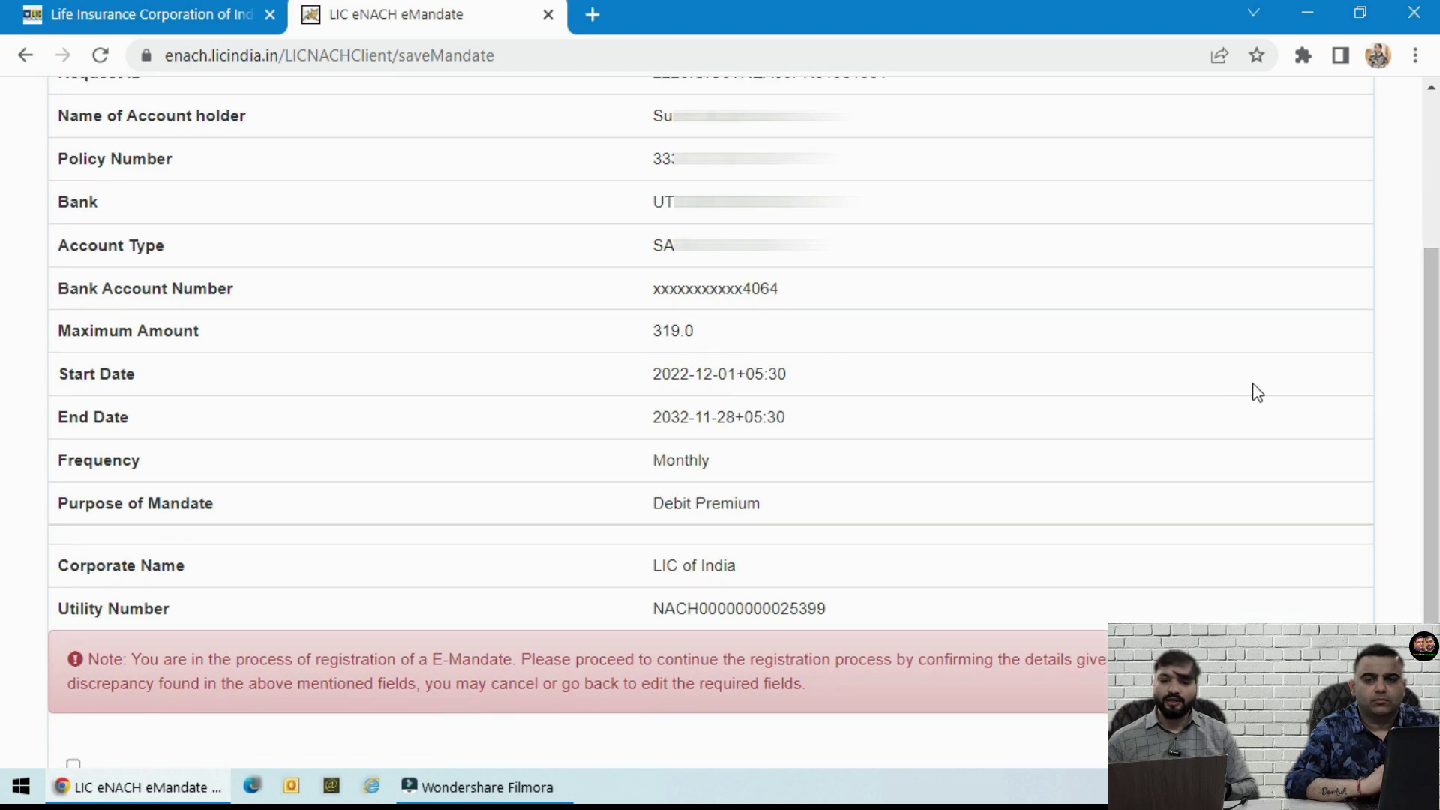
pyautogui.scroll(-2, 3, 386)
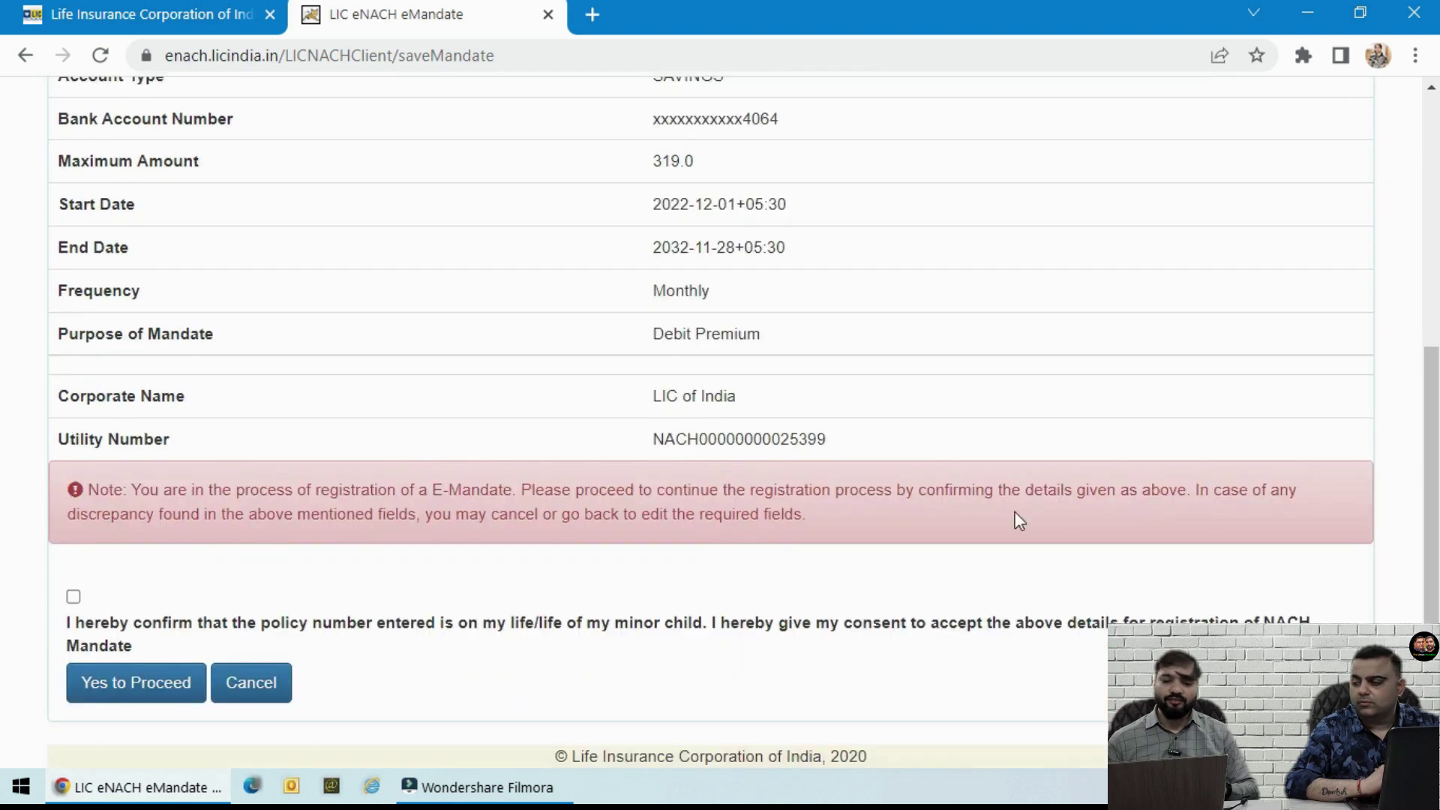
pyautogui.click(73, 597)
pyautogui.click(124, 683)
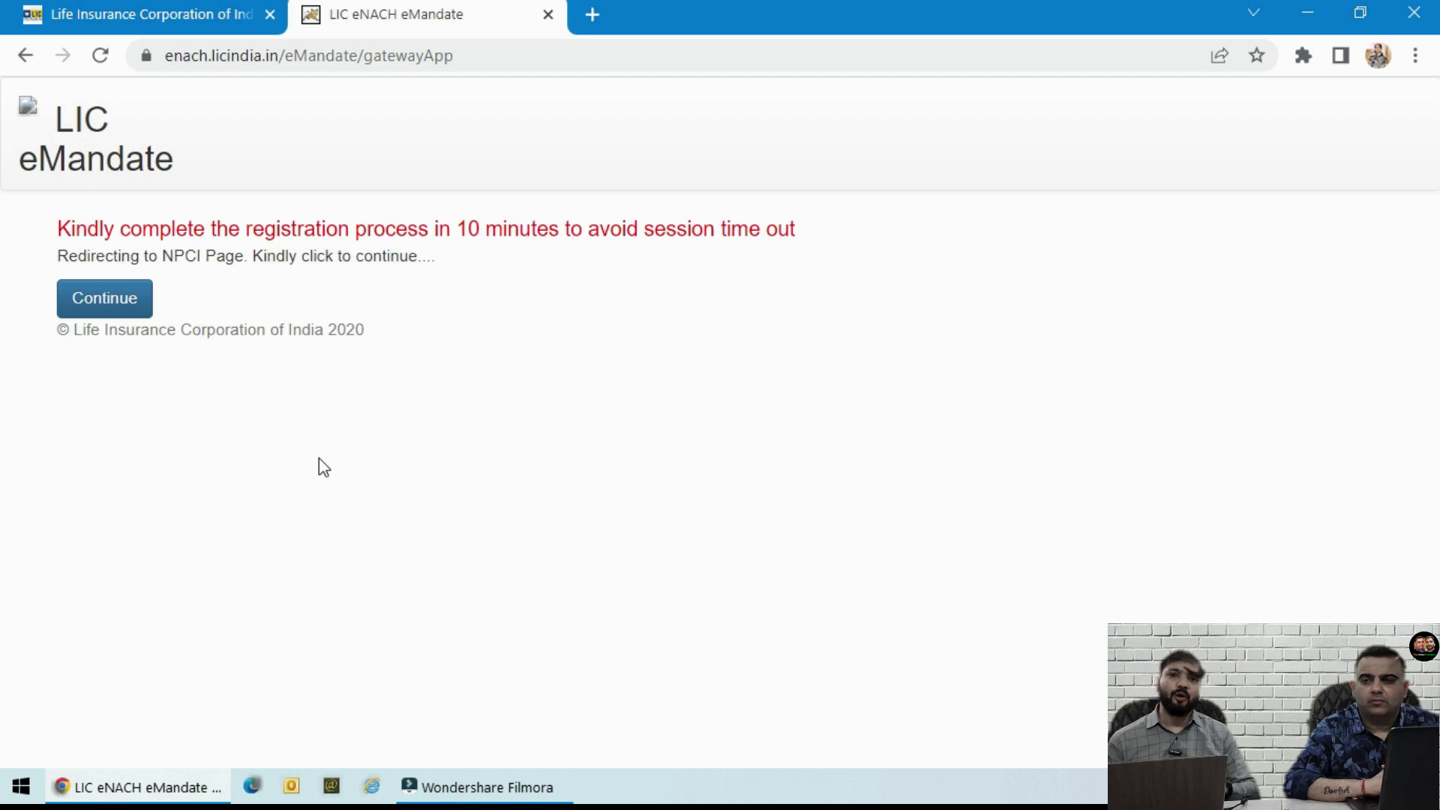
# Step: Continue from the redirect page to the NPCI gateway
pyautogui.click(122, 310)
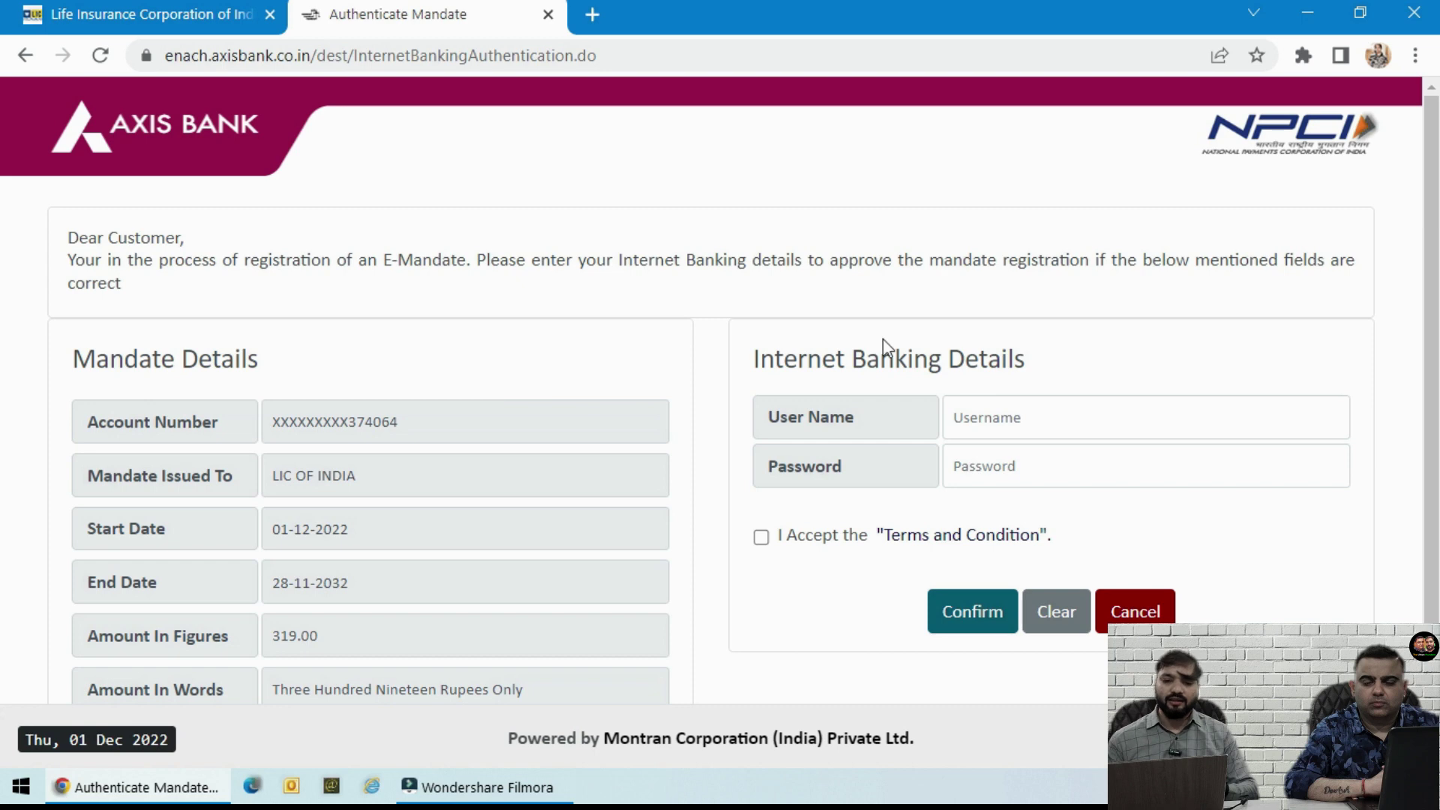
# Step: Log in to Axis Bank netbanking with the username and password, accepting the terms and conditions
pyautogui.click(1098, 426)
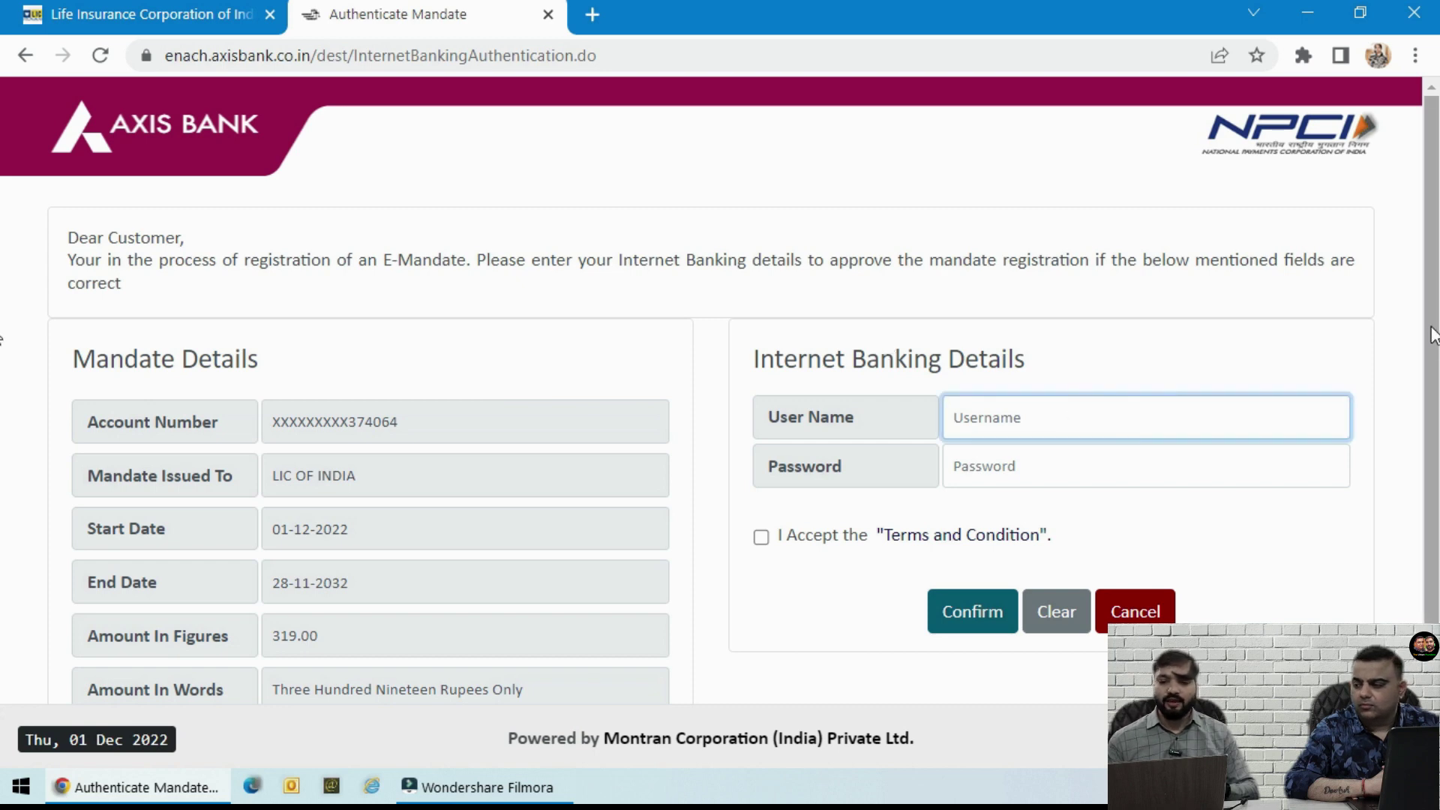
pyautogui.scroll(-2, 1412, 346)
pyautogui.hotkey('ctrl', 'v')
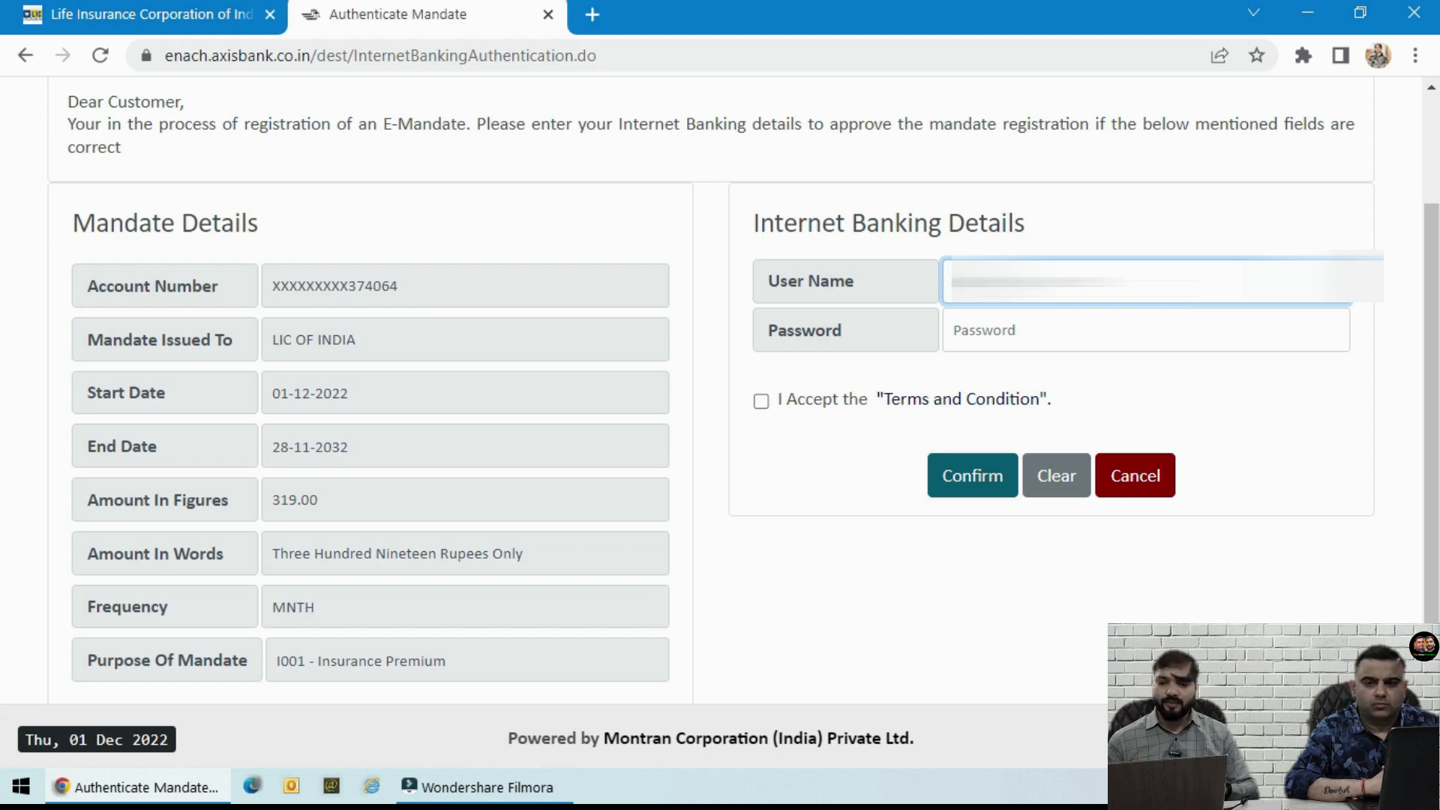
pyautogui.click(953, 330)
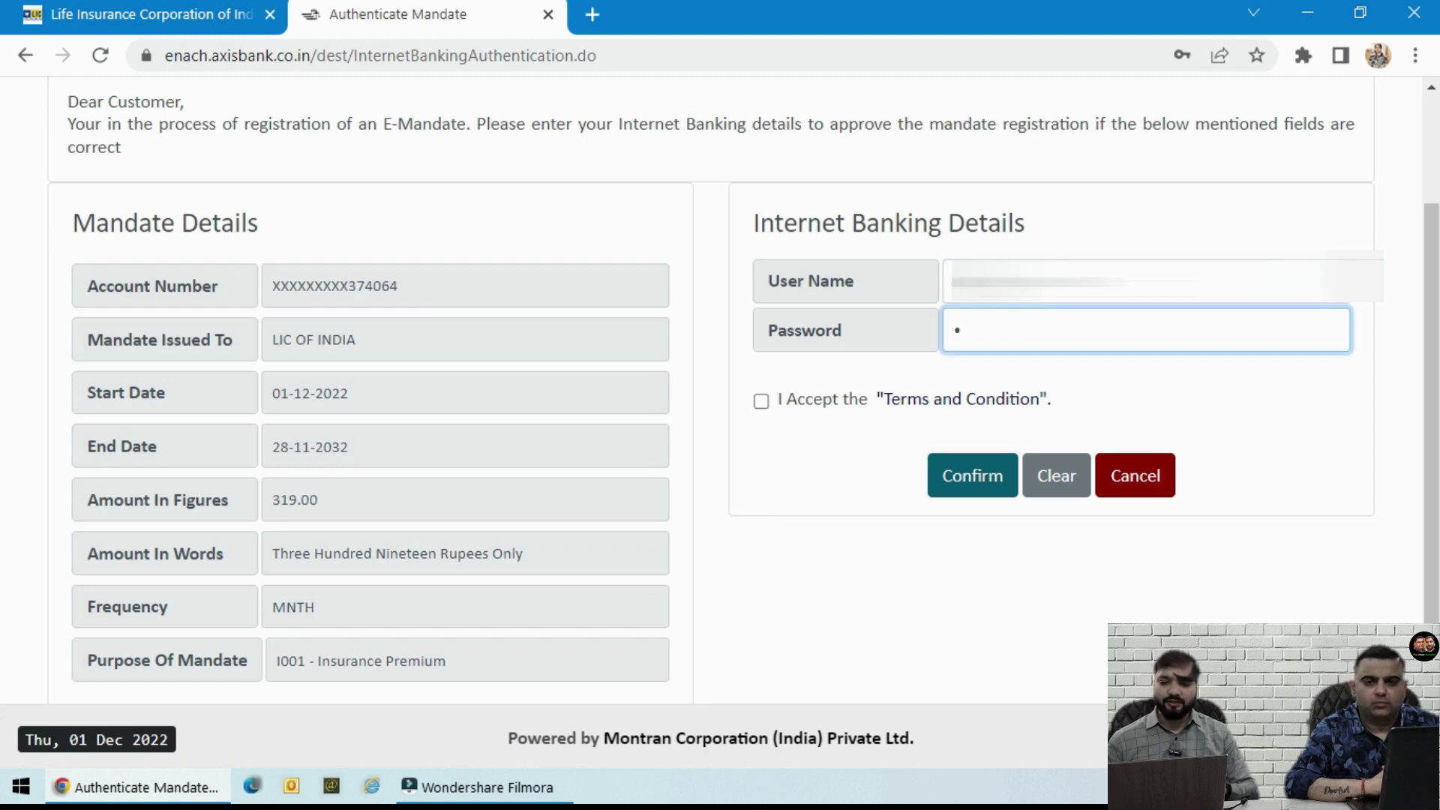
pyautogui.write('••••••')
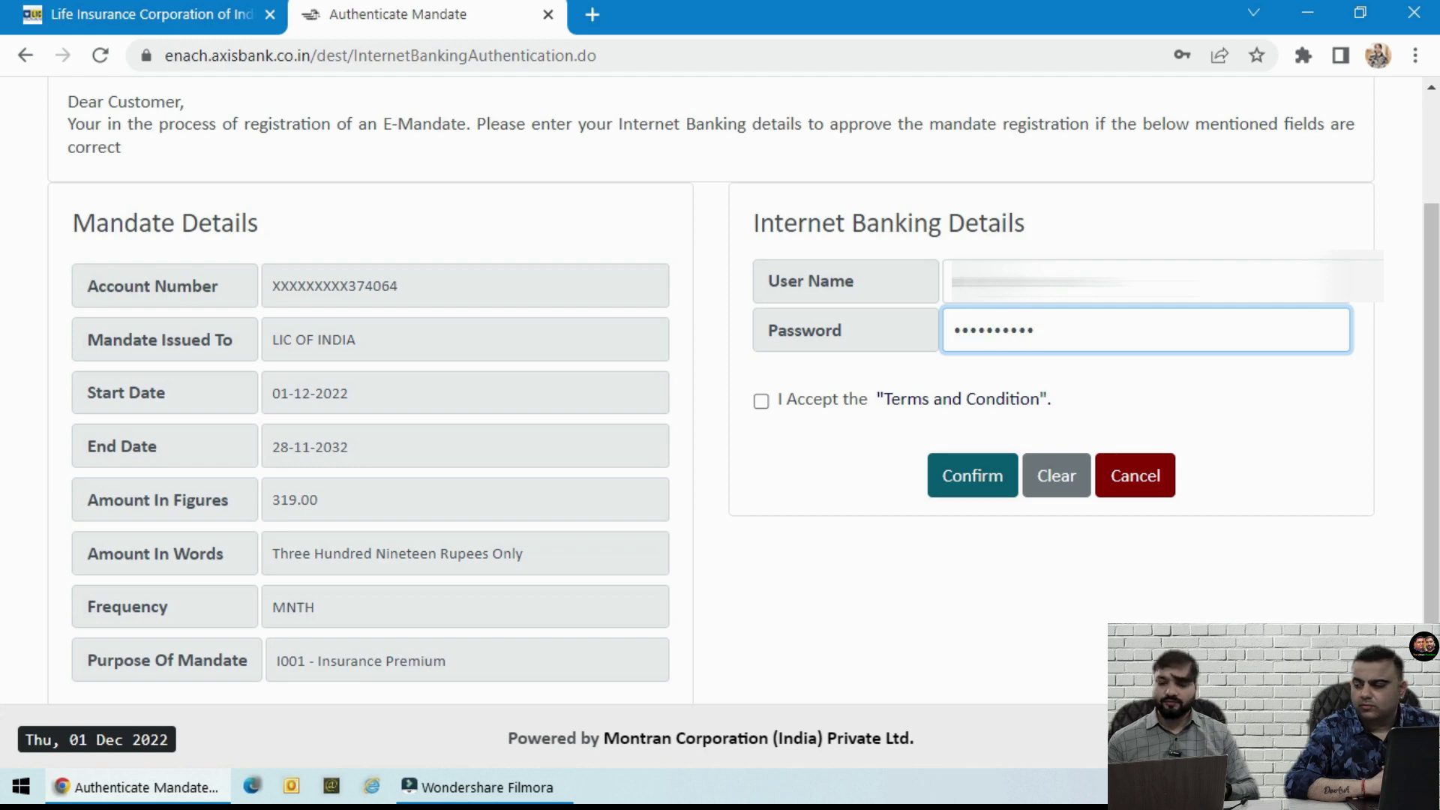
pyautogui.click(761, 401)
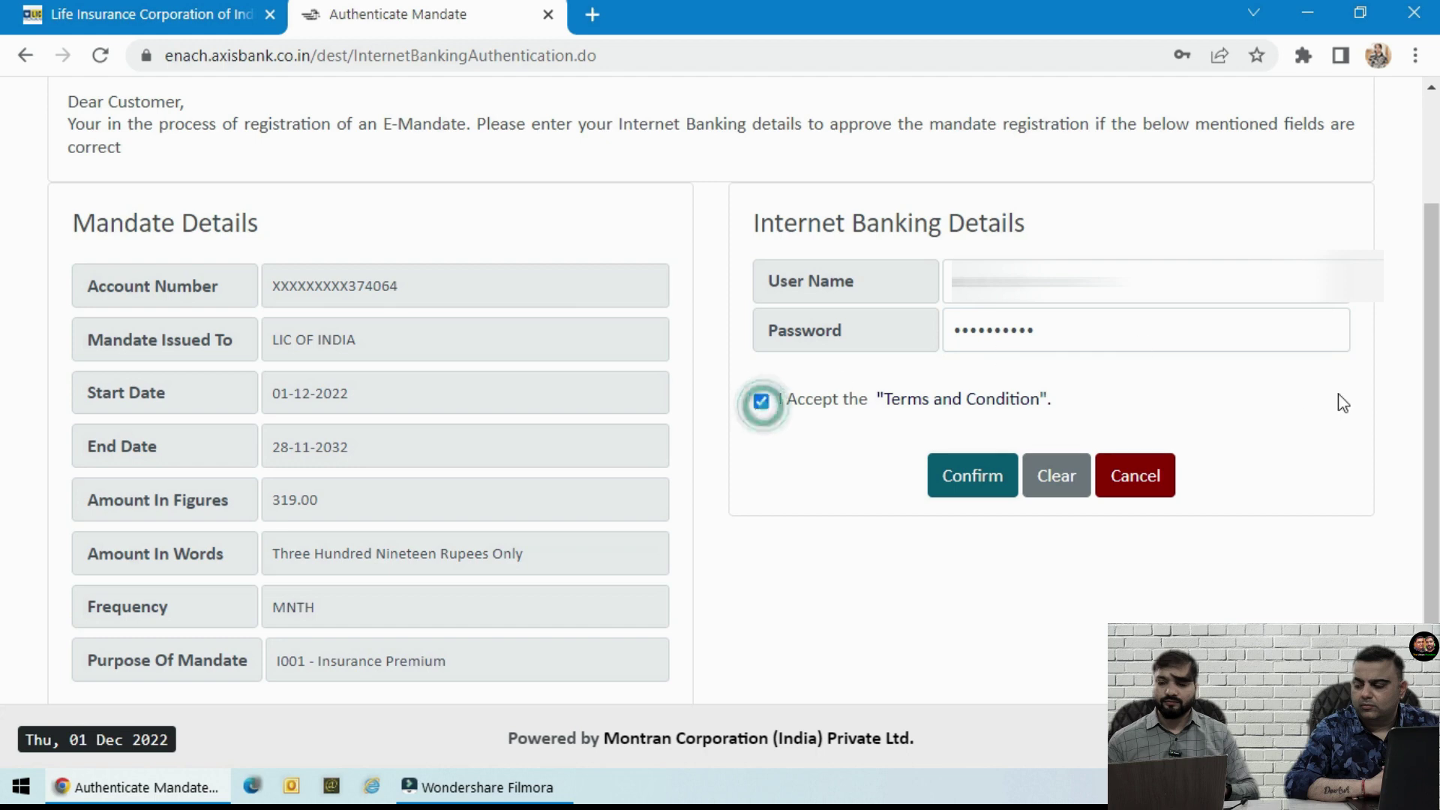
pyautogui.scroll(2, 6, 368)
pyautogui.scroll(-2, 6, 266)
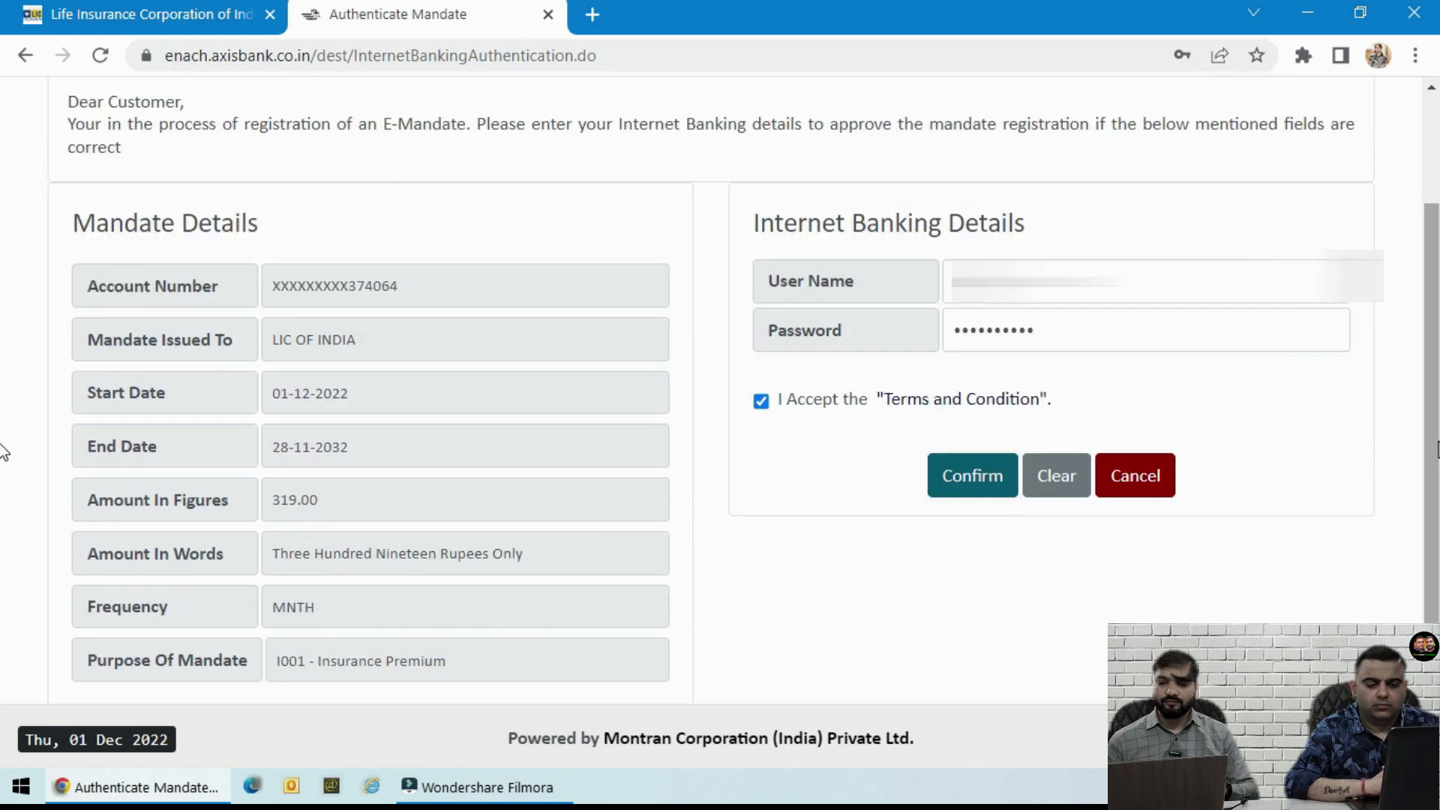
pyautogui.click(972, 488)
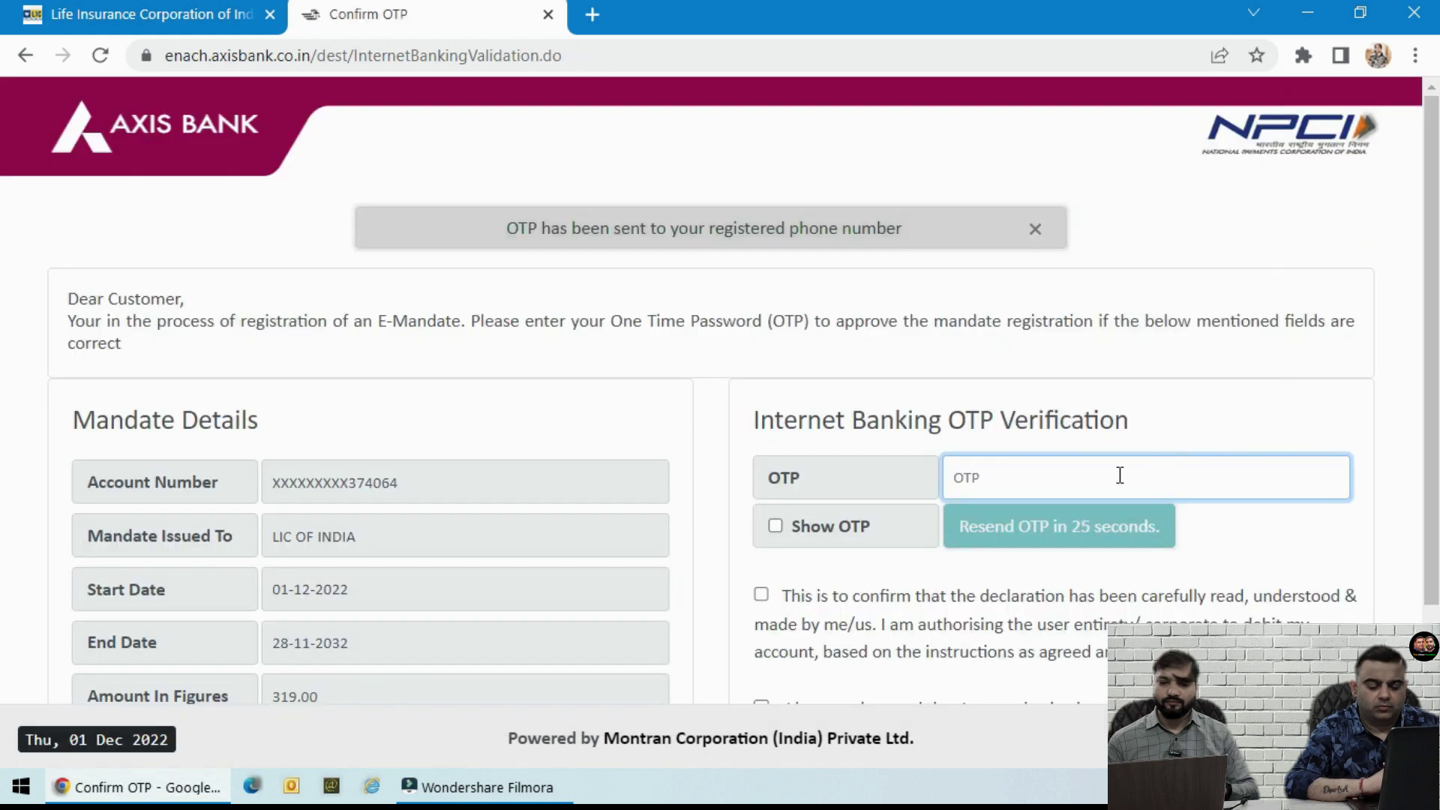
pyautogui.click(1120, 474)
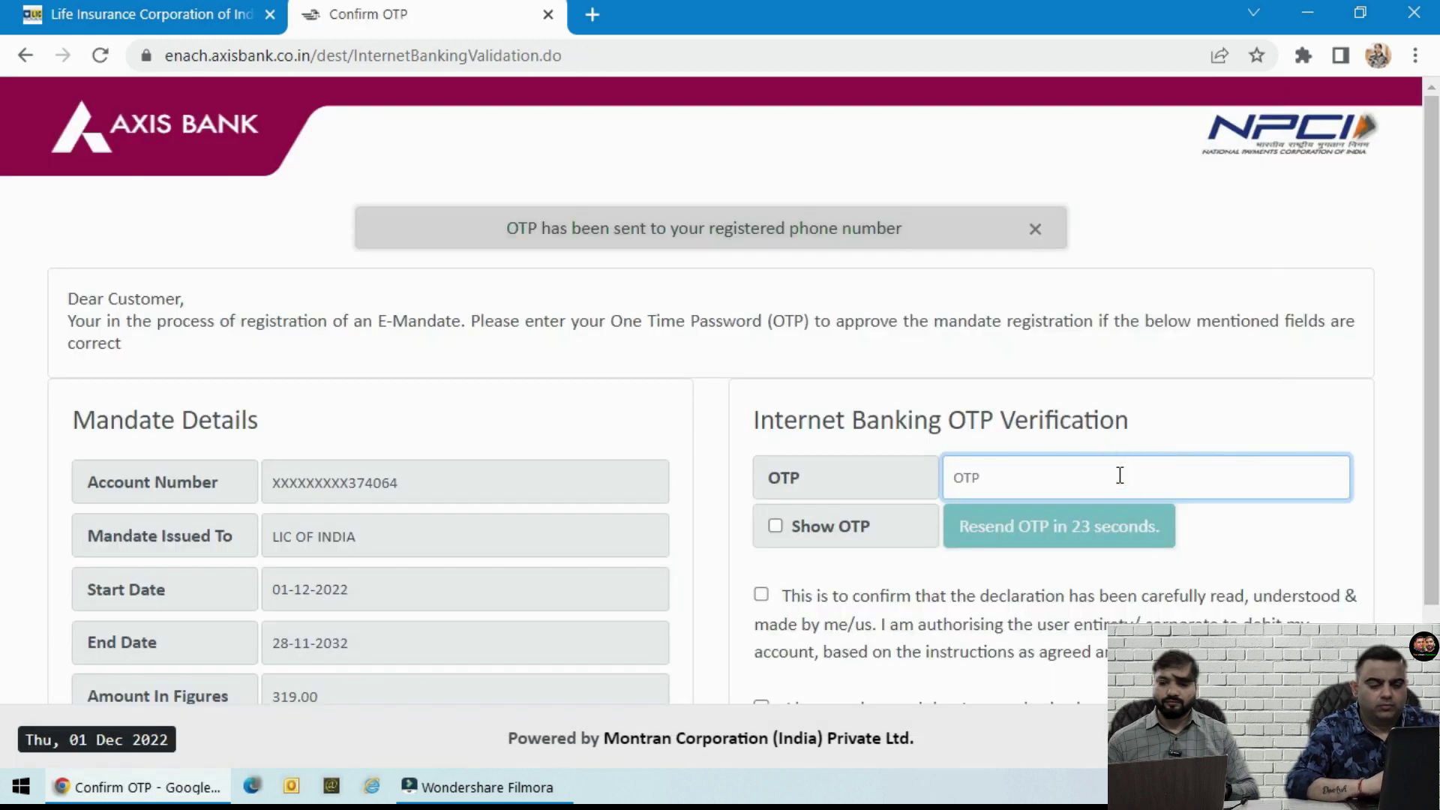
# Step: Enter the OTP and agree to both the mandate and the cancel-or-amend declarations
pyautogui.write('••••')
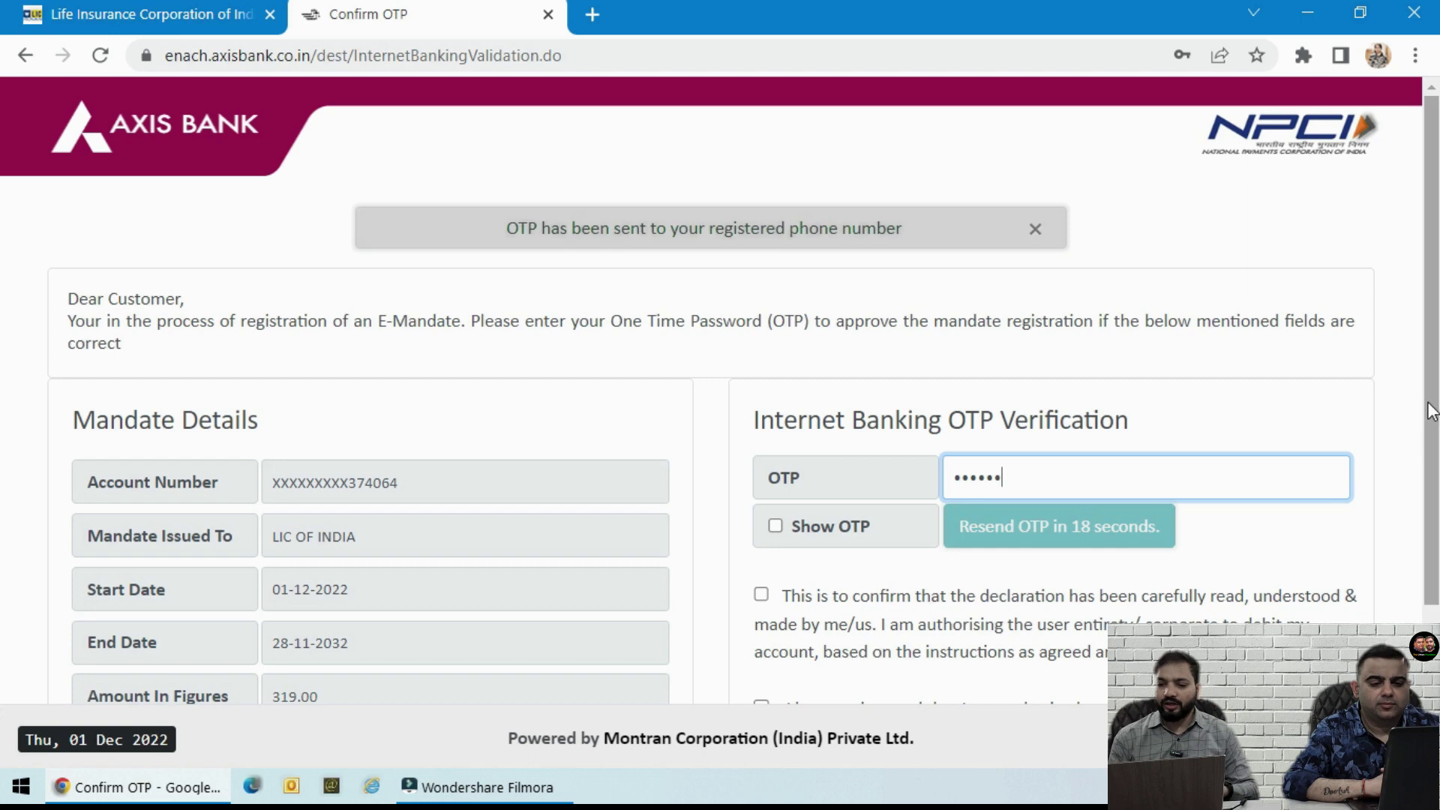
pyautogui.scroll(-3, 1425, 410)
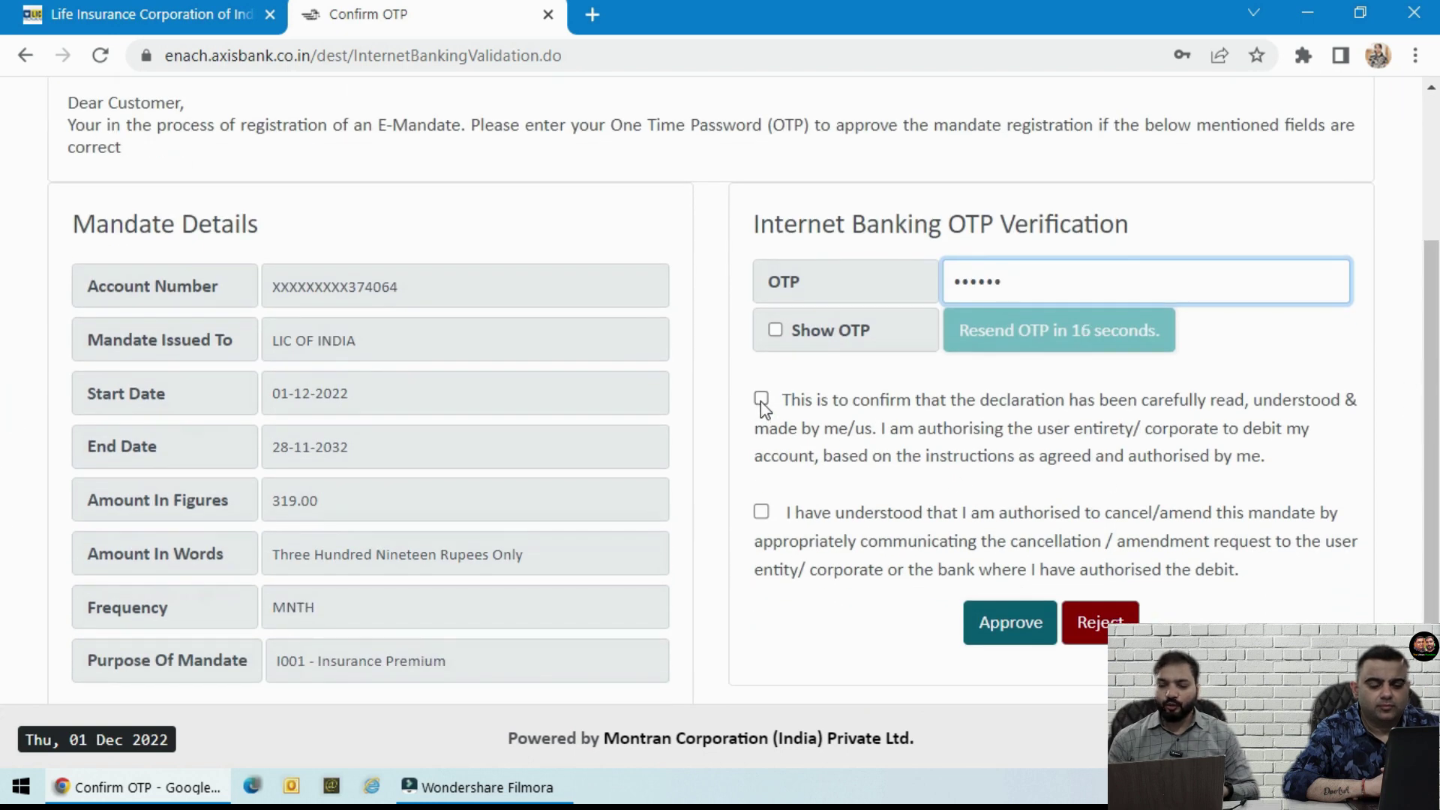
pyautogui.click(760, 399)
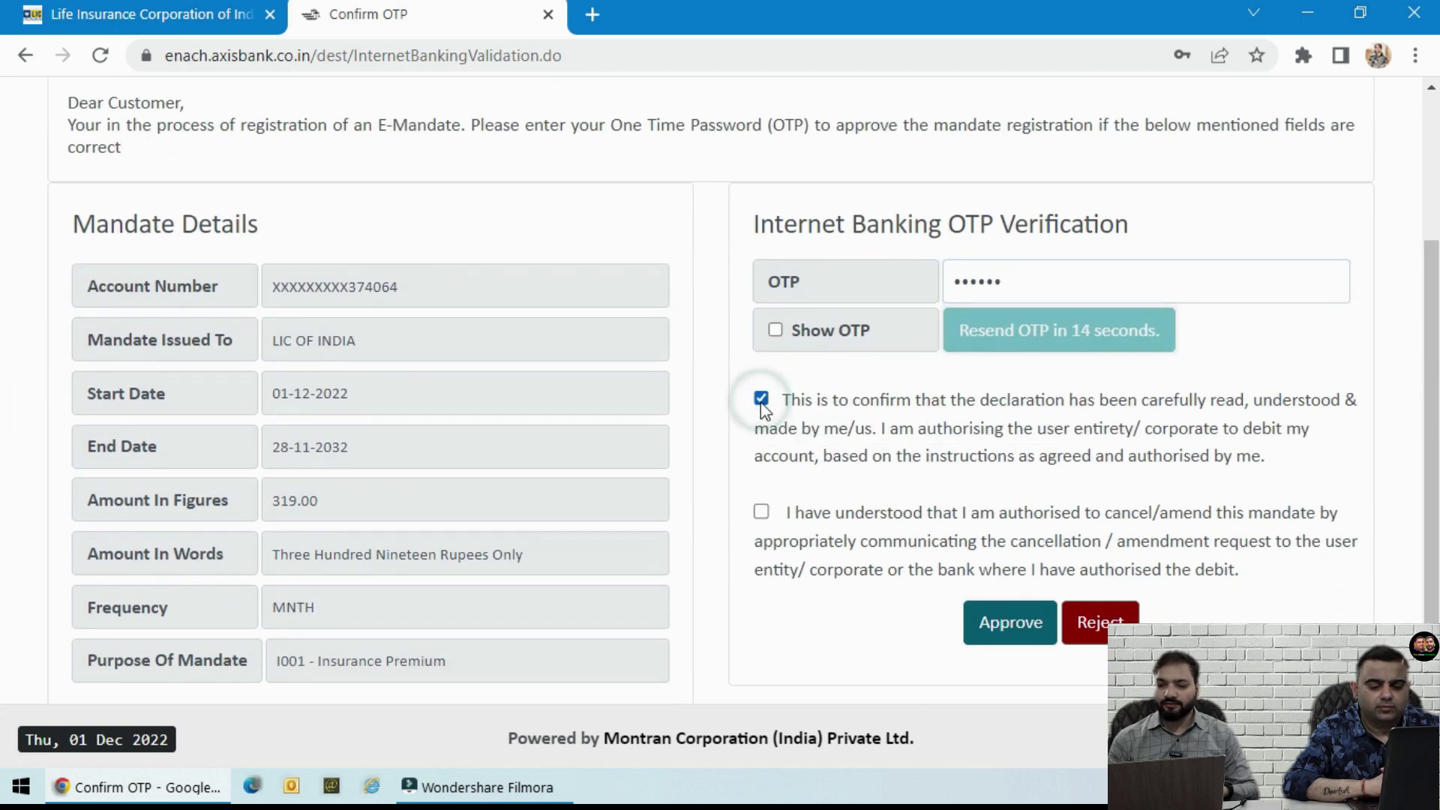
pyautogui.click(761, 513)
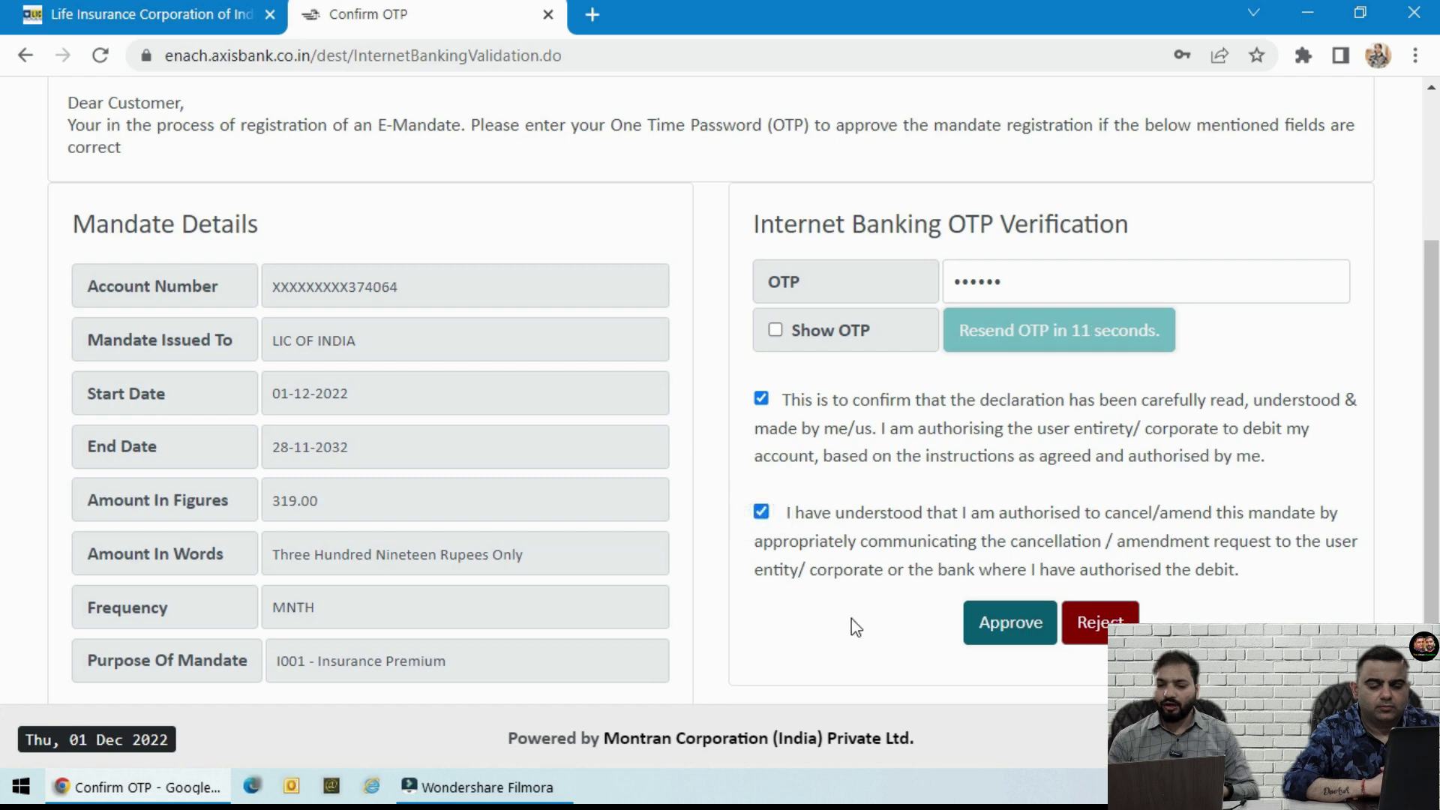
# Step: Approve the mandate and confirm NPCI's transaction status shows Accepted as true
pyautogui.click(1010, 626)
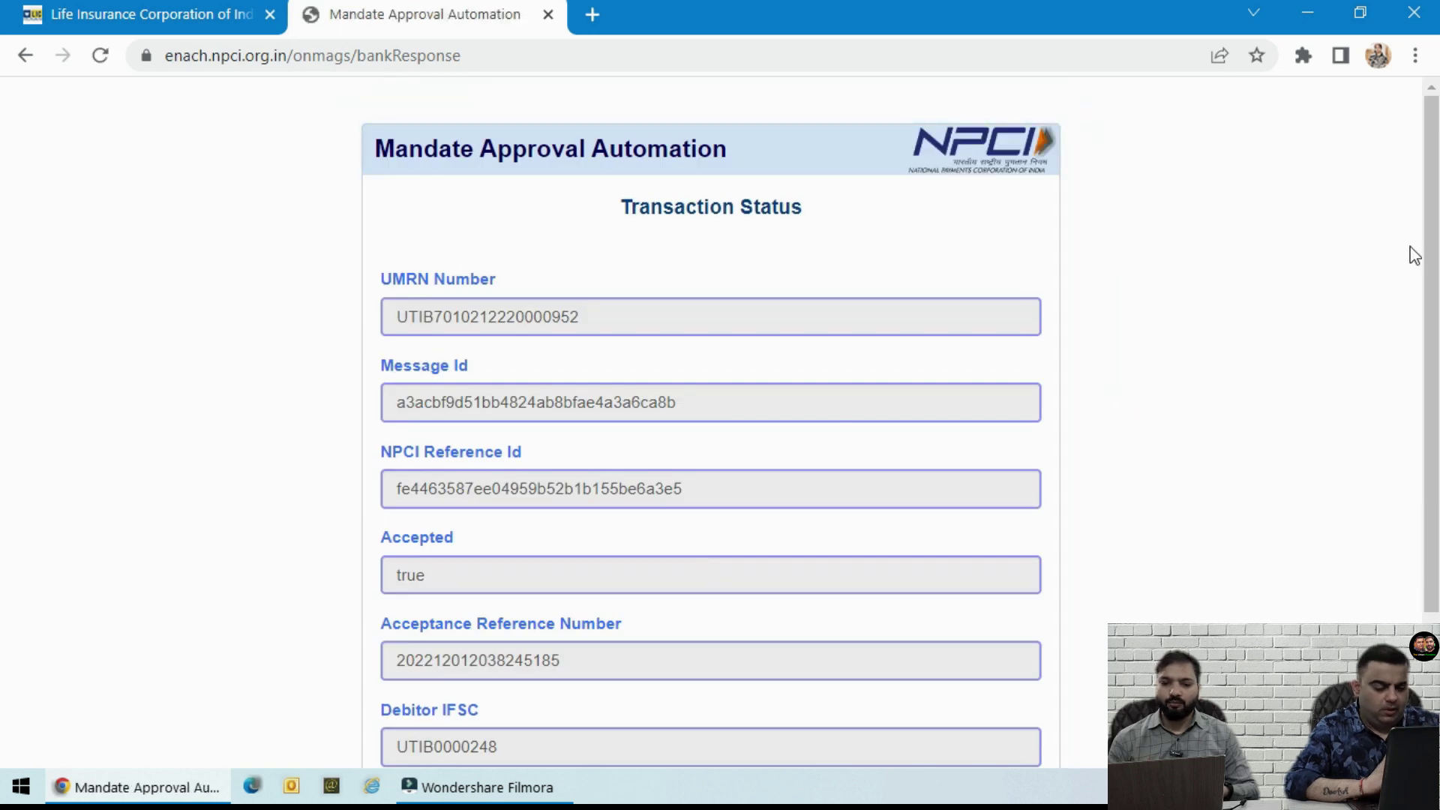
pyautogui.scroll(-1, 1429, 292)
pyautogui.scroll(-2, 1432, 300)
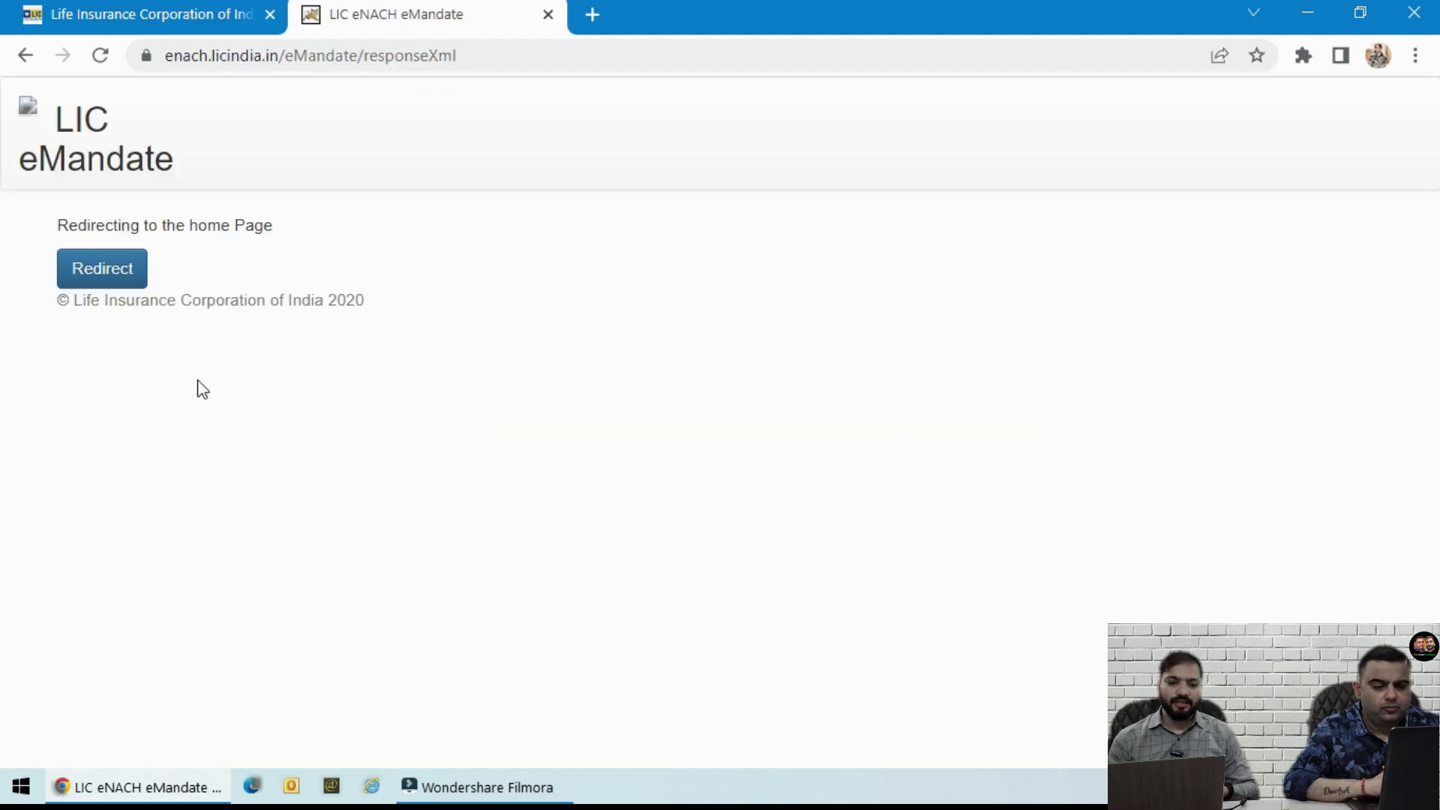
# Step: Redirect back to LIC to reach the Online E-Nach success page
pyautogui.click(113, 278)
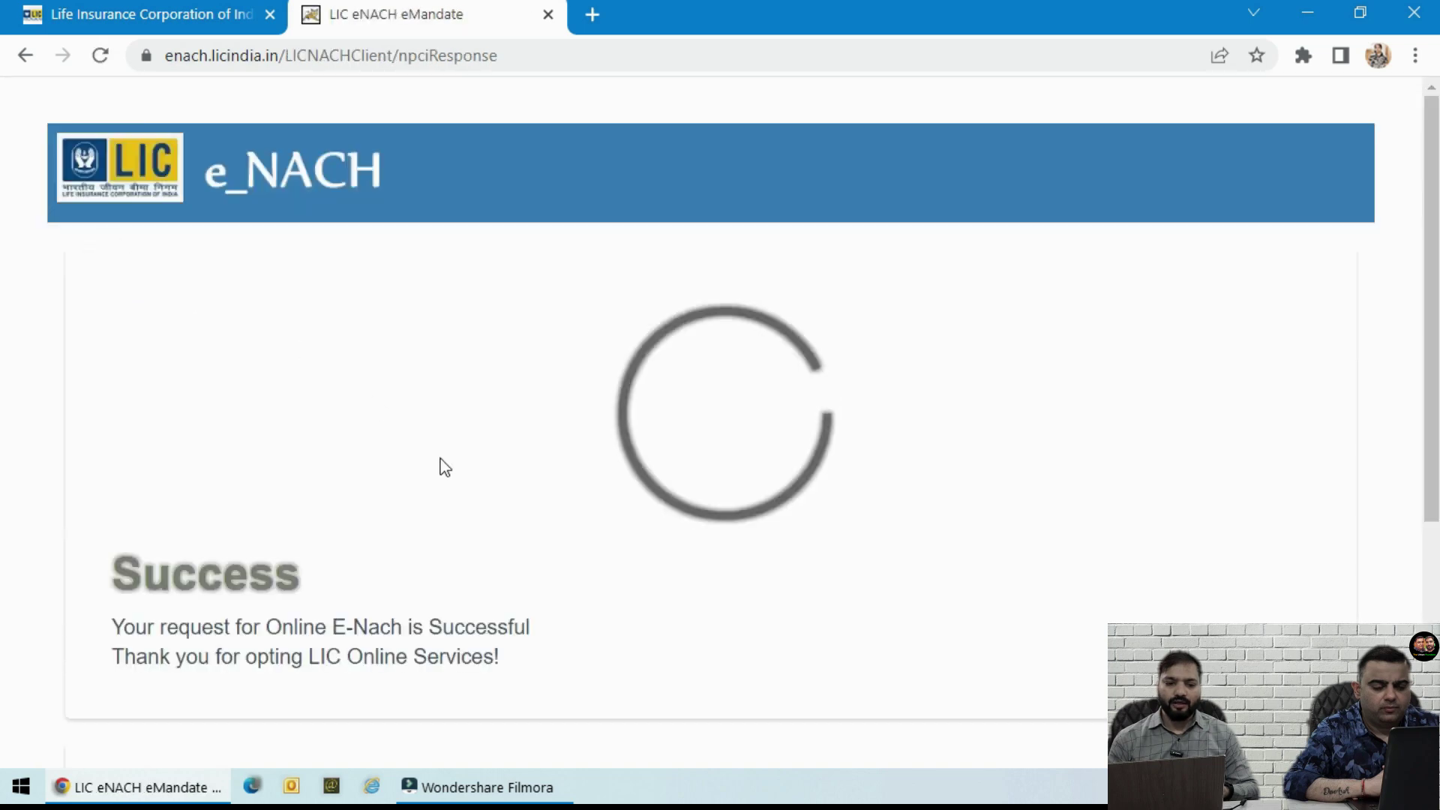